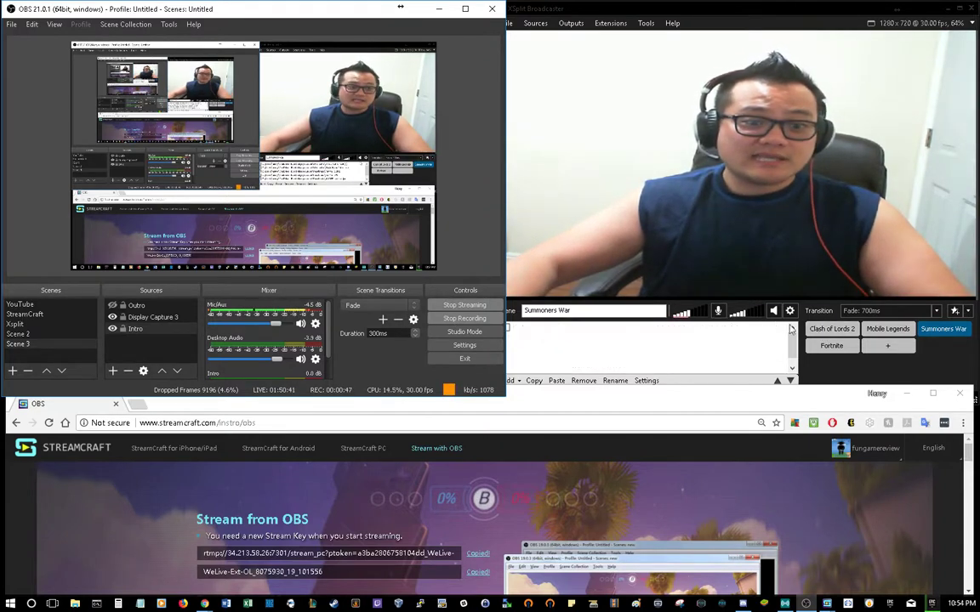
Switch the XSplit scene through Clash of Lords 2, Mobile Legends and Summoners War, ending on Clash of Lords 2
left_click(835, 334)
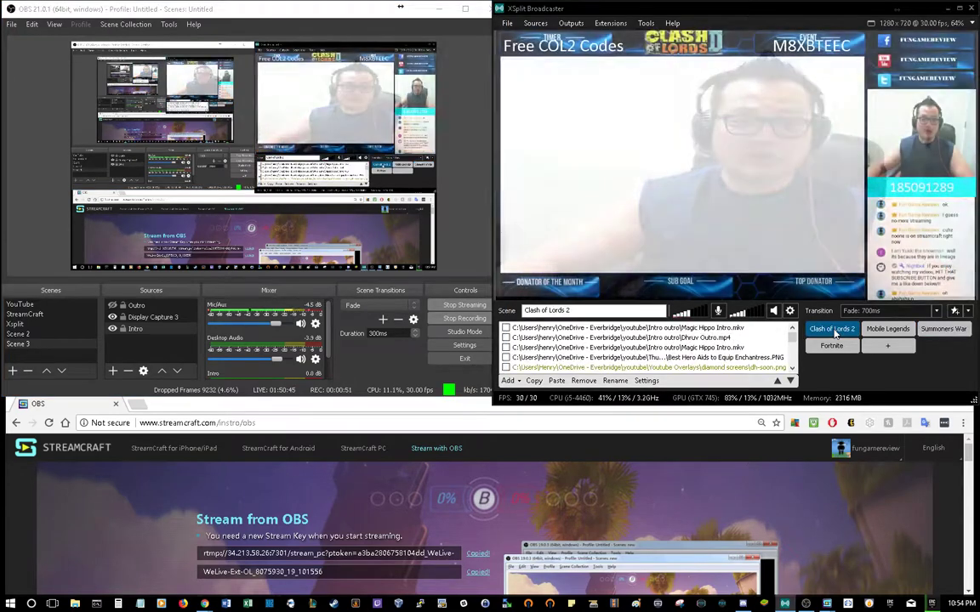
left_click(889, 332)
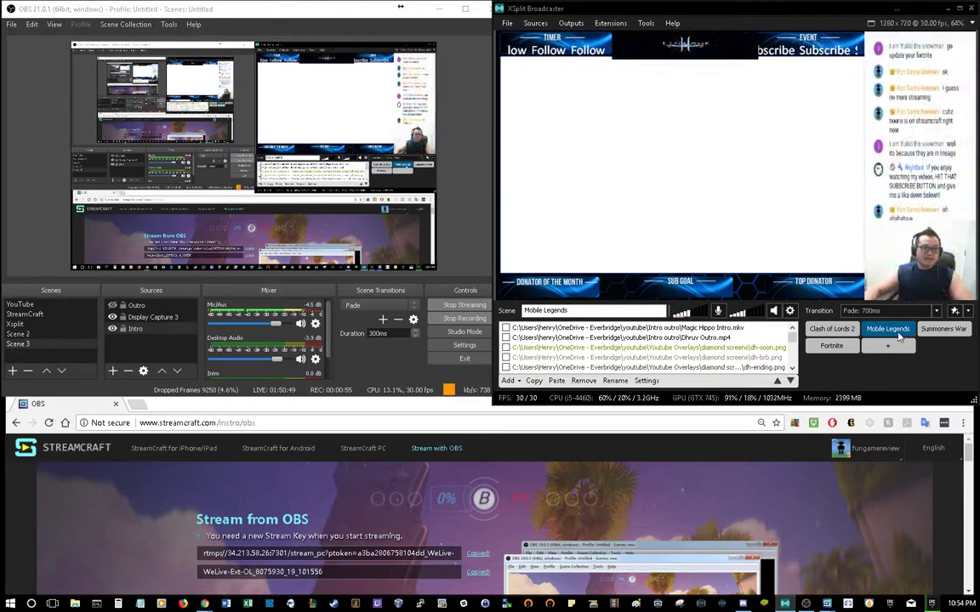
left_click(935, 331)
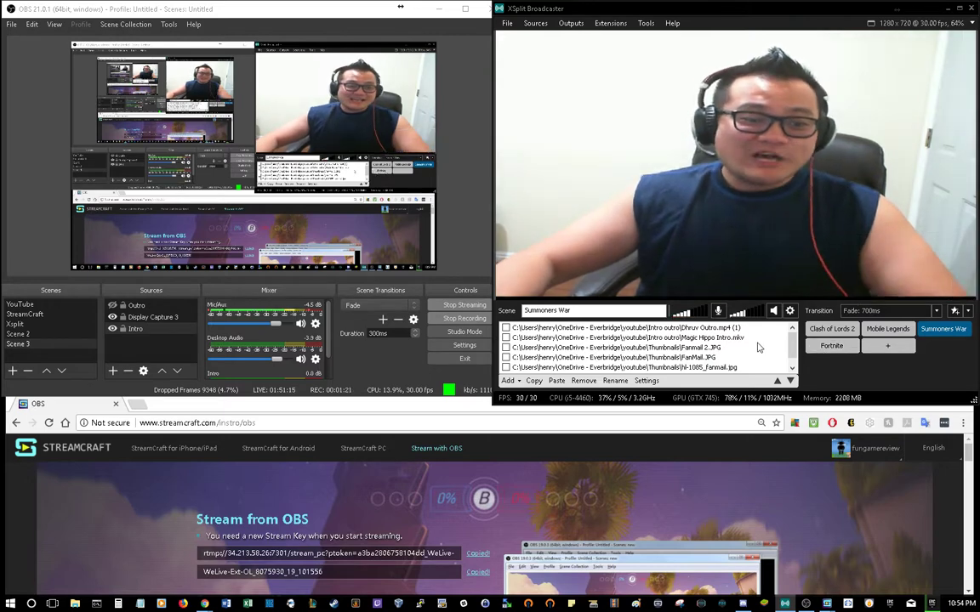
left_click(822, 333)
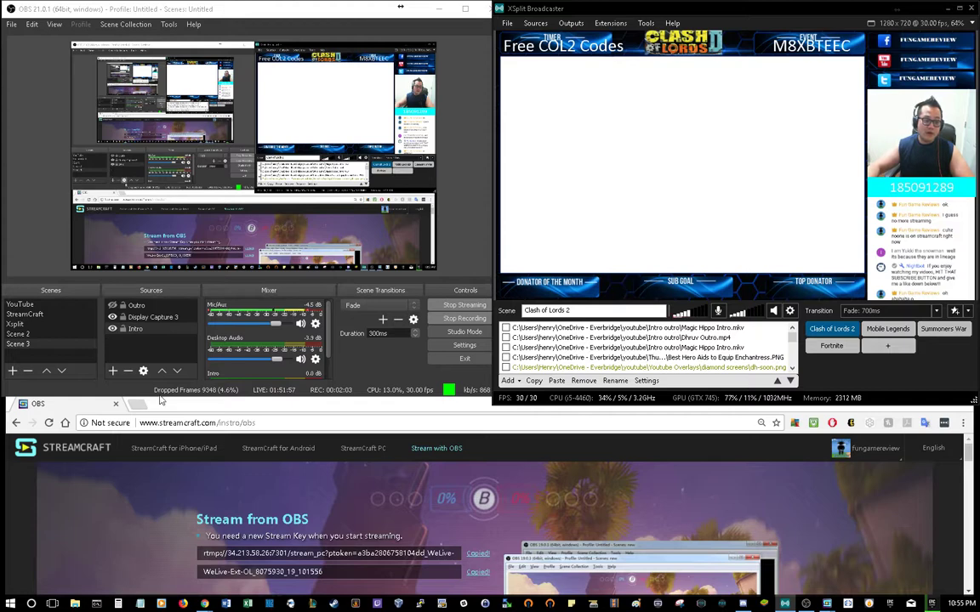
Enlarge the StreamCraft page, review the channel name and game list in Channel Set-Up, and try to submit the settings
left_click(253, 409)
double_click(252, 412)
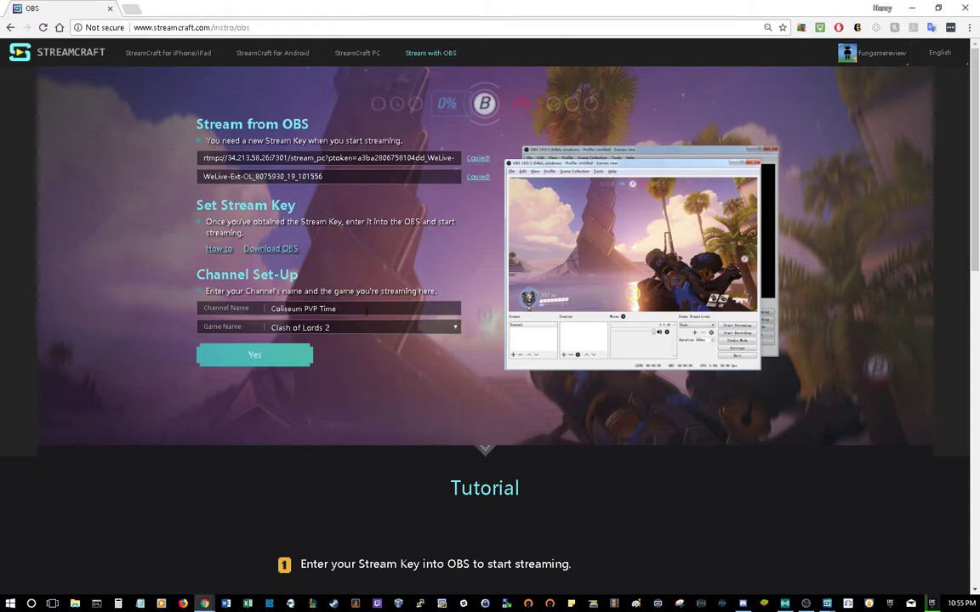
left_click_drag(366, 311, 257, 313)
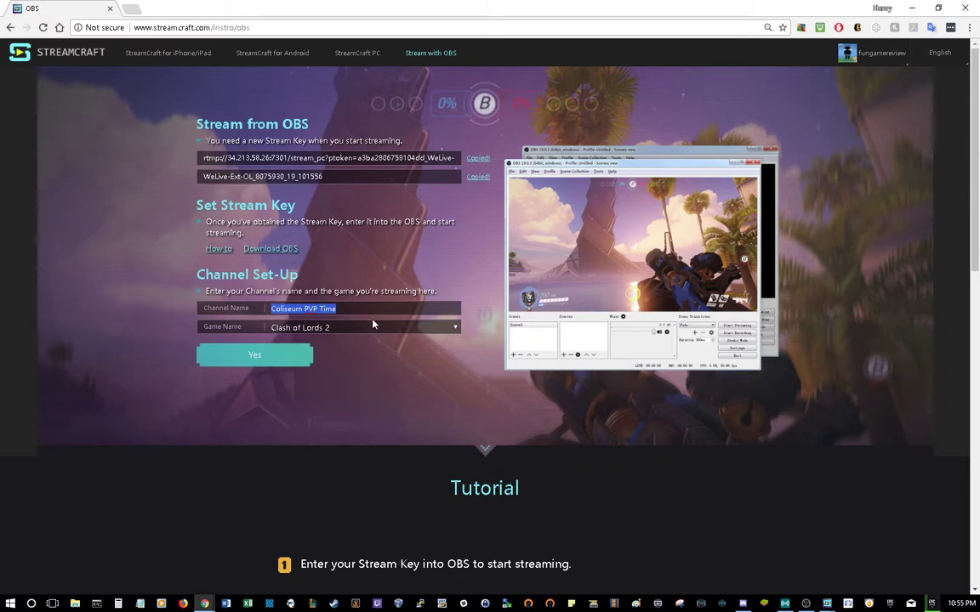
left_click_drag(373, 312, 228, 309)
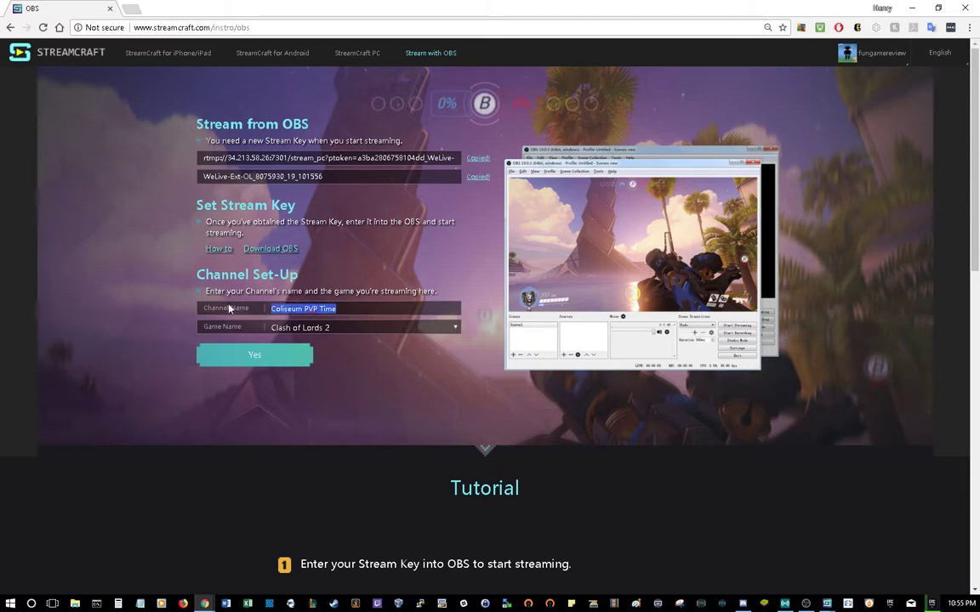
left_click(362, 327)
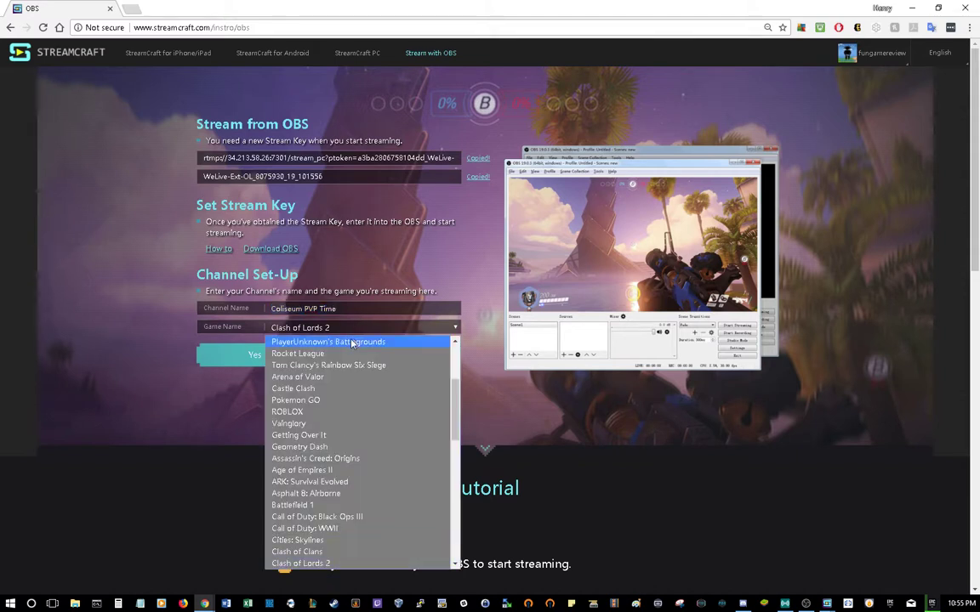
left_click(521, 427)
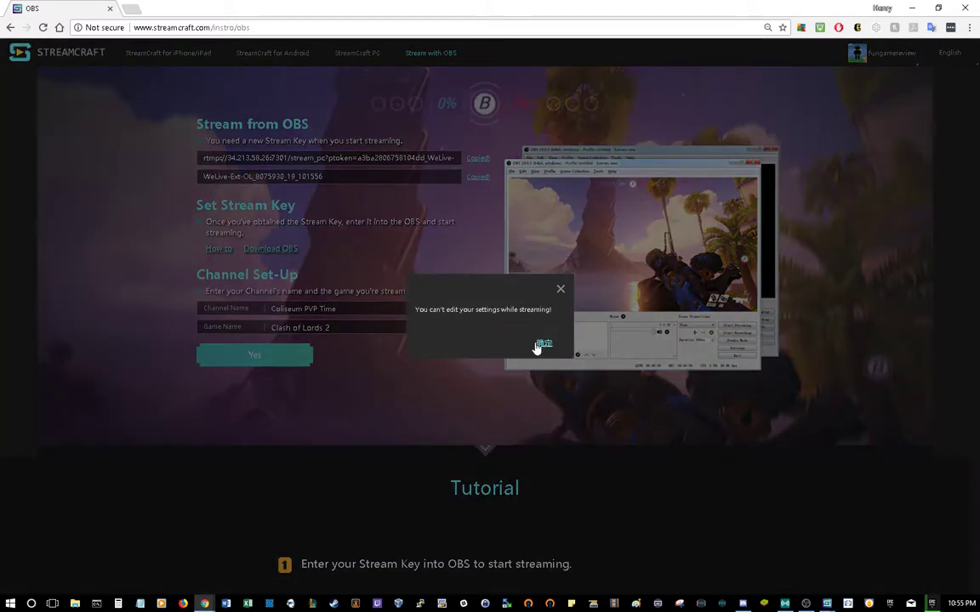
left_click(561, 291)
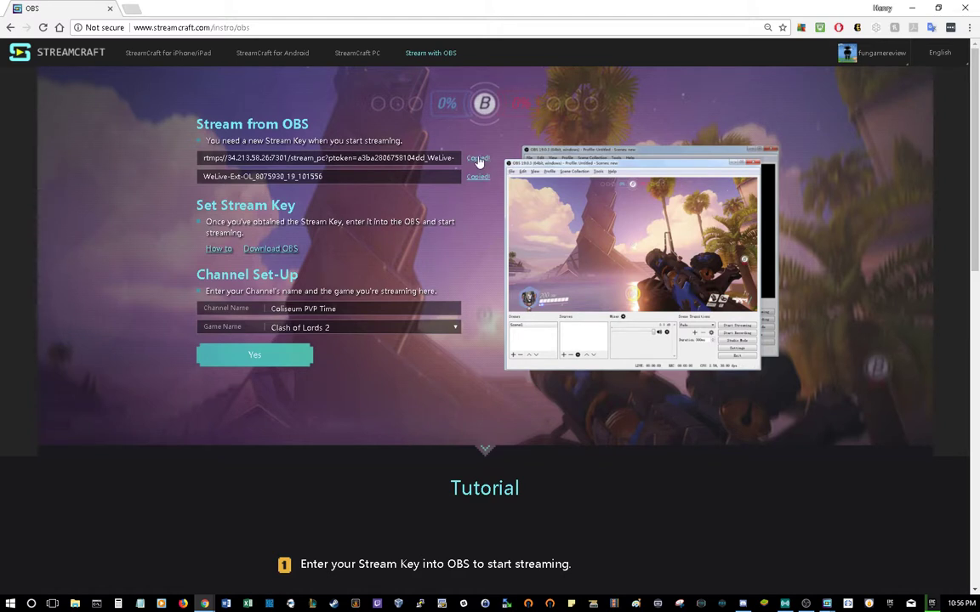
Restore the browser to its smaller size and reload StreamCraft's Stream with OBS page
double_click(558, 11)
scroll(472, 512, "down", 1)
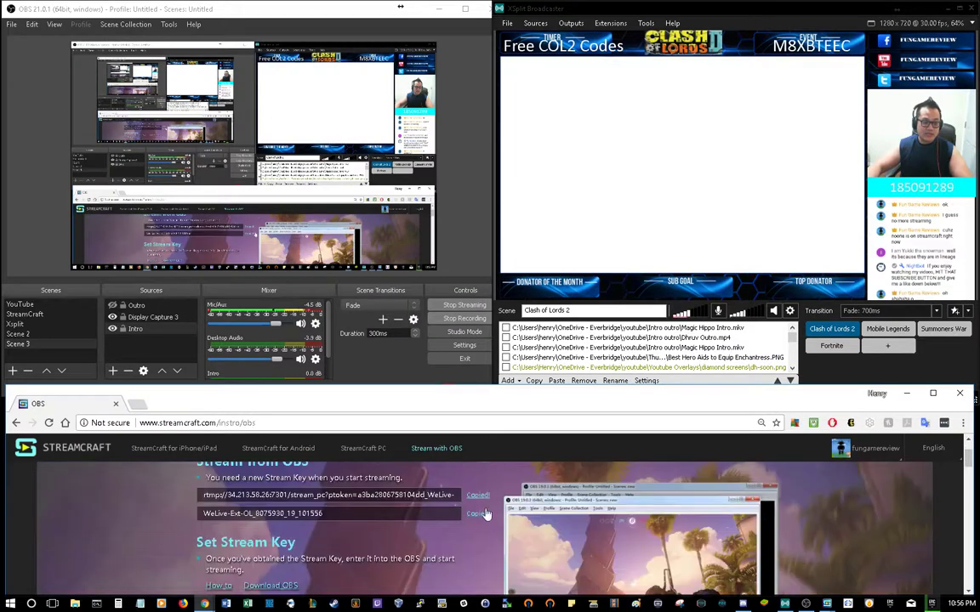
scroll(479, 509, "up", 1)
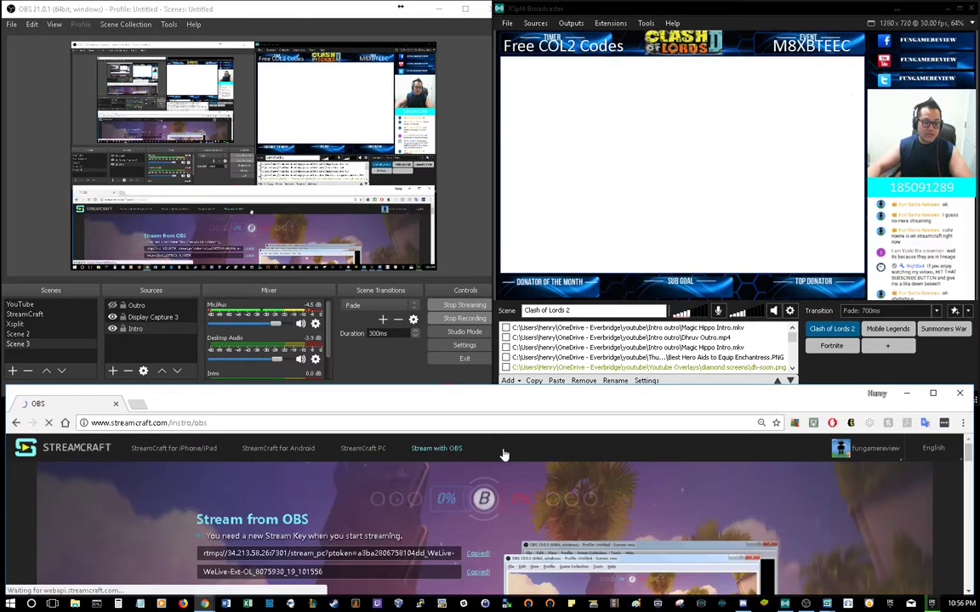
left_click(430, 453)
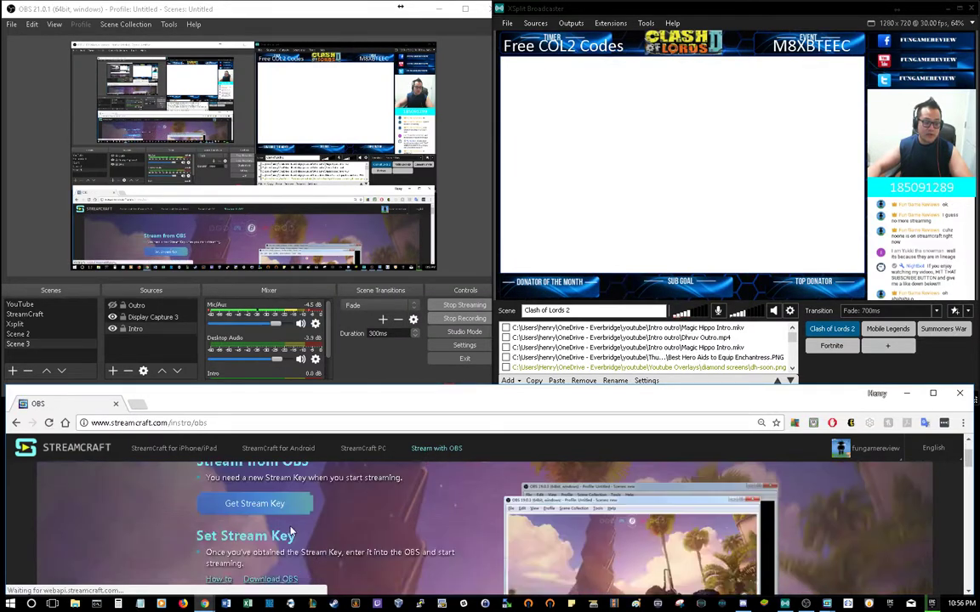
Try to obtain a new stream key from the StreamCraft page
double_click(453, 402)
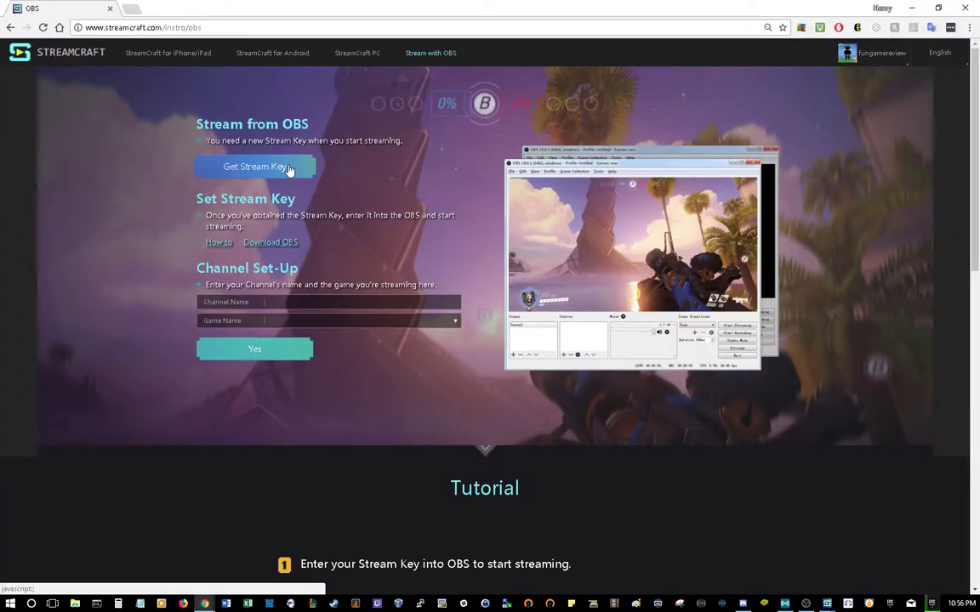
left_click(274, 162)
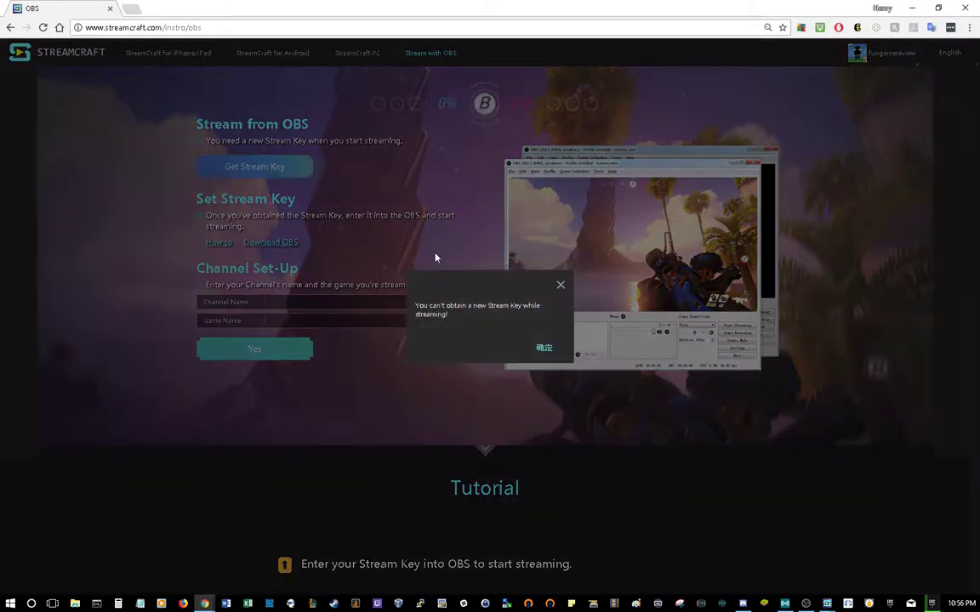
left_click(542, 346)
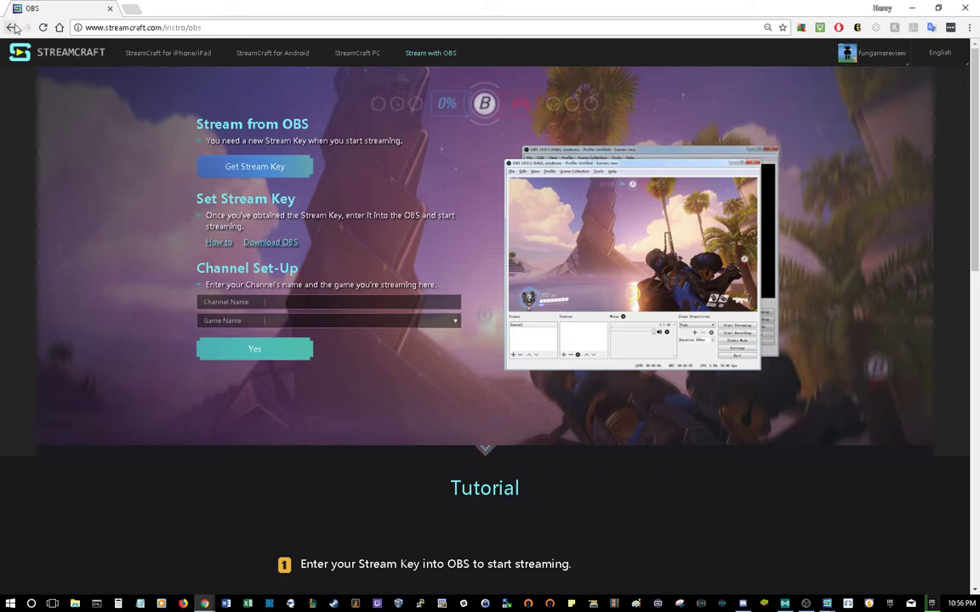
Switch to OBS and examine the URL and stream key fields in its Stream settings
double_click(368, 7)
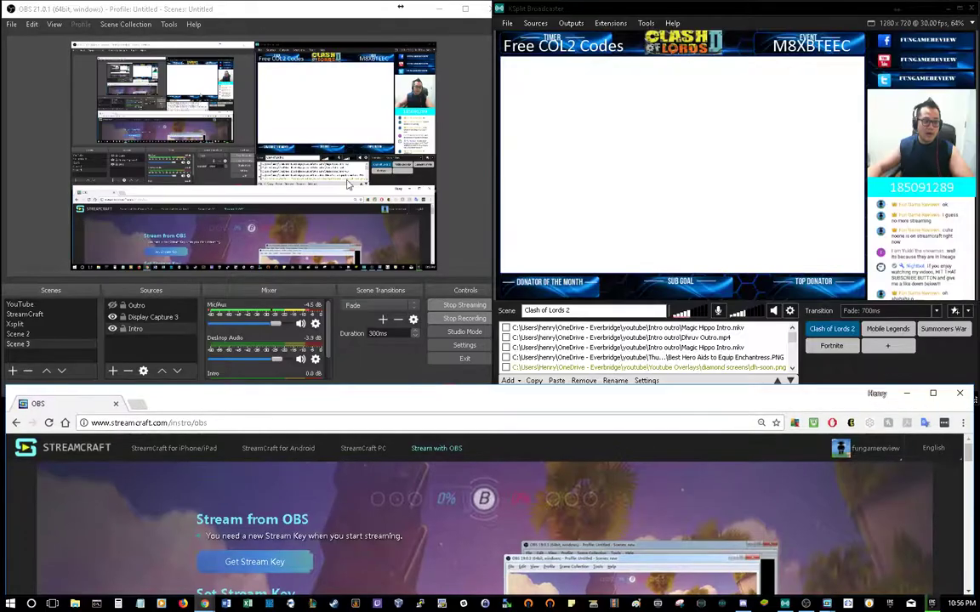
left_click(446, 351)
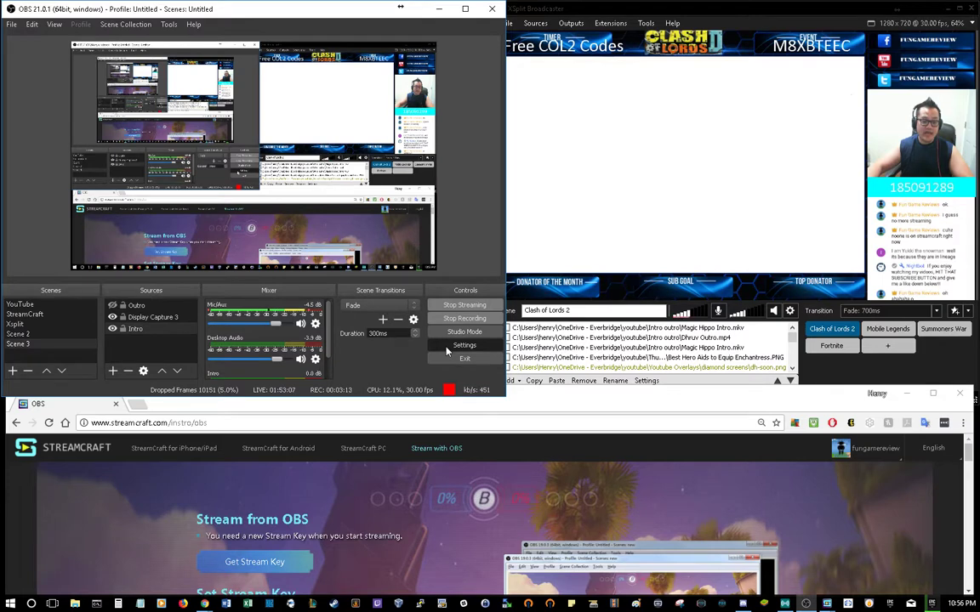
left_click(450, 347)
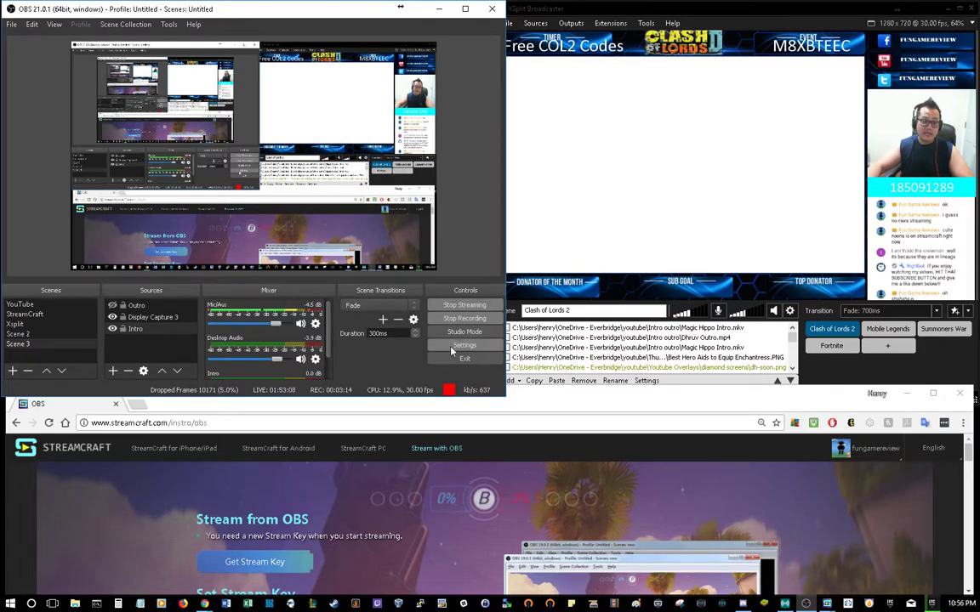
left_click_drag(316, 11, 512, 127)
left_click(761, 125)
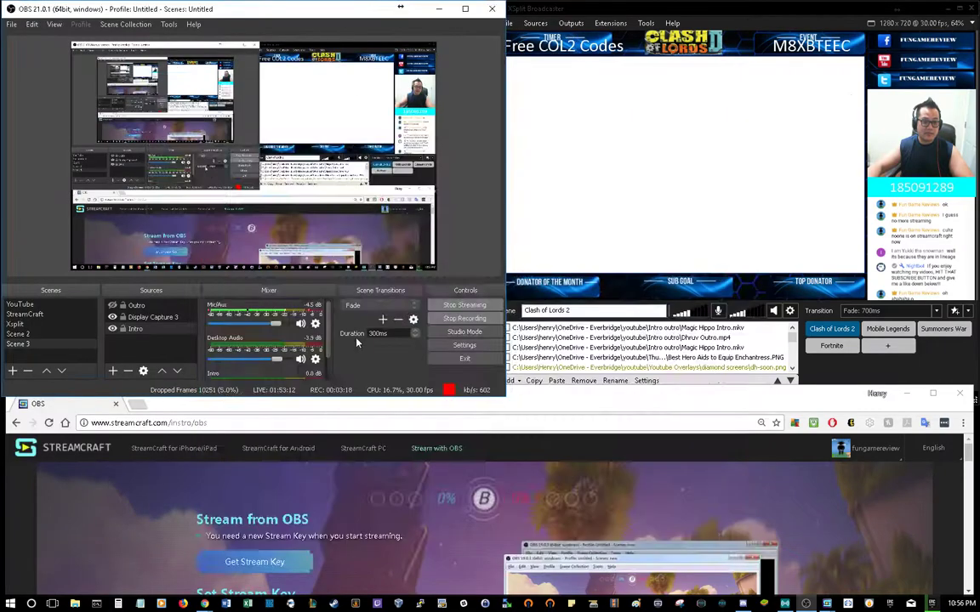
left_click(463, 345)
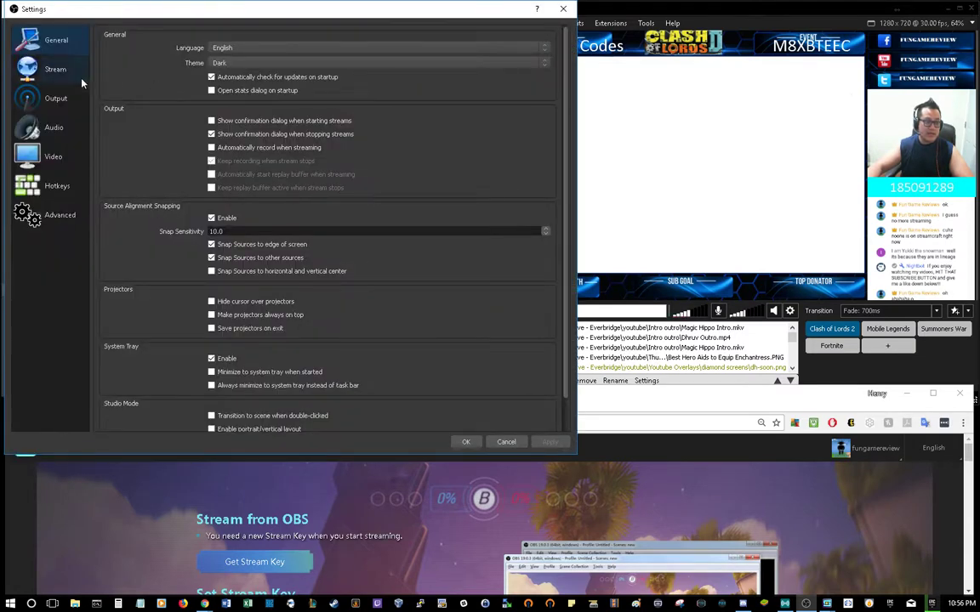
left_click(50, 72)
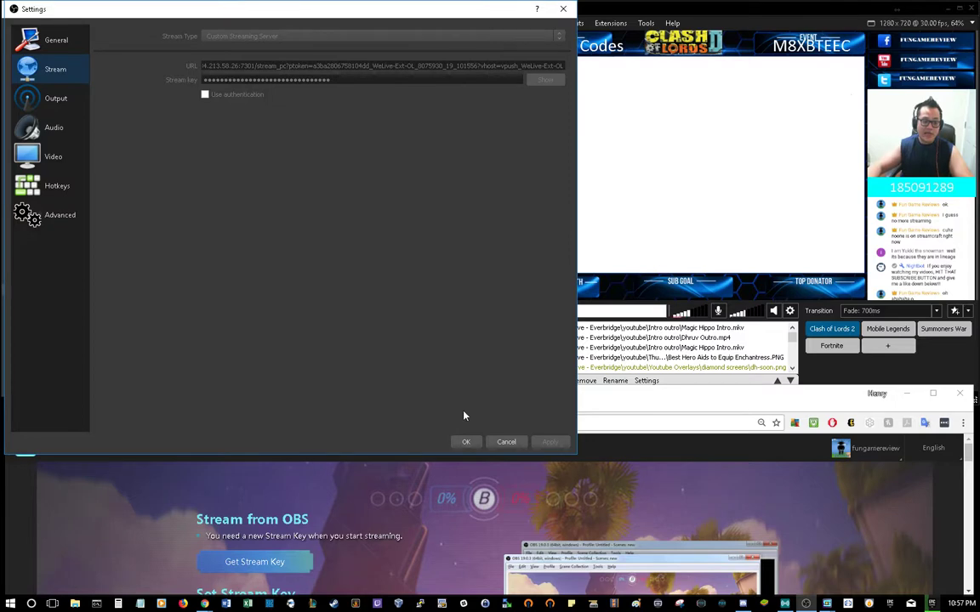
left_click(465, 442)
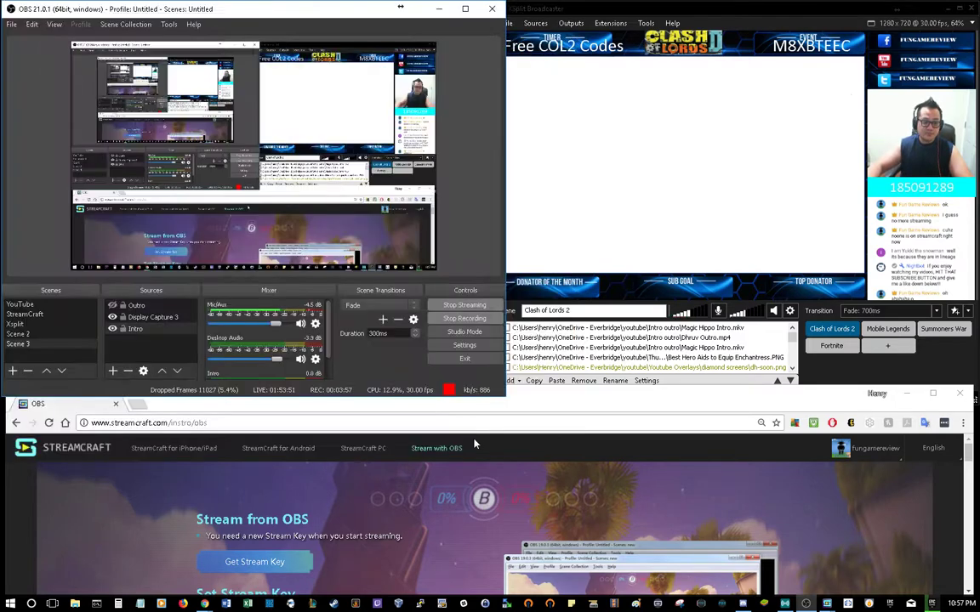
Enter the streamer's channel name in StreamCraft's Channel Set-Up and choose Other as the game
double_click(567, 399)
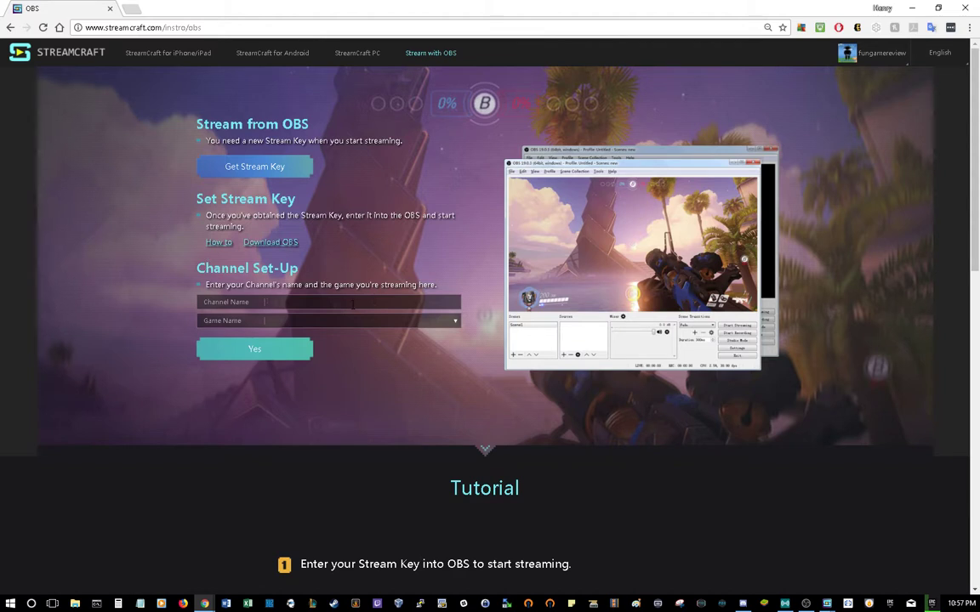
type("Henry f")
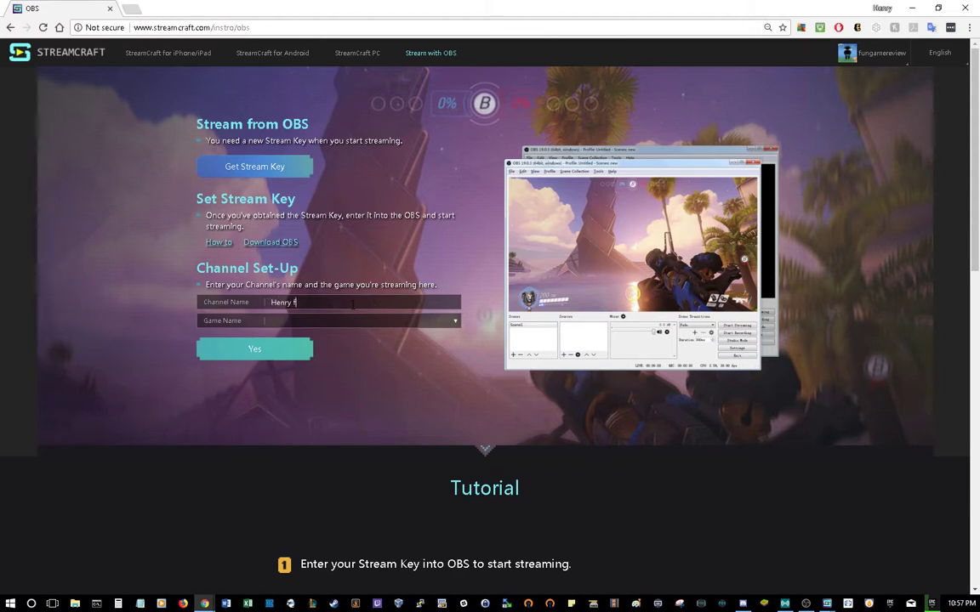
type("rom FunGameReviews")
left_click(368, 320)
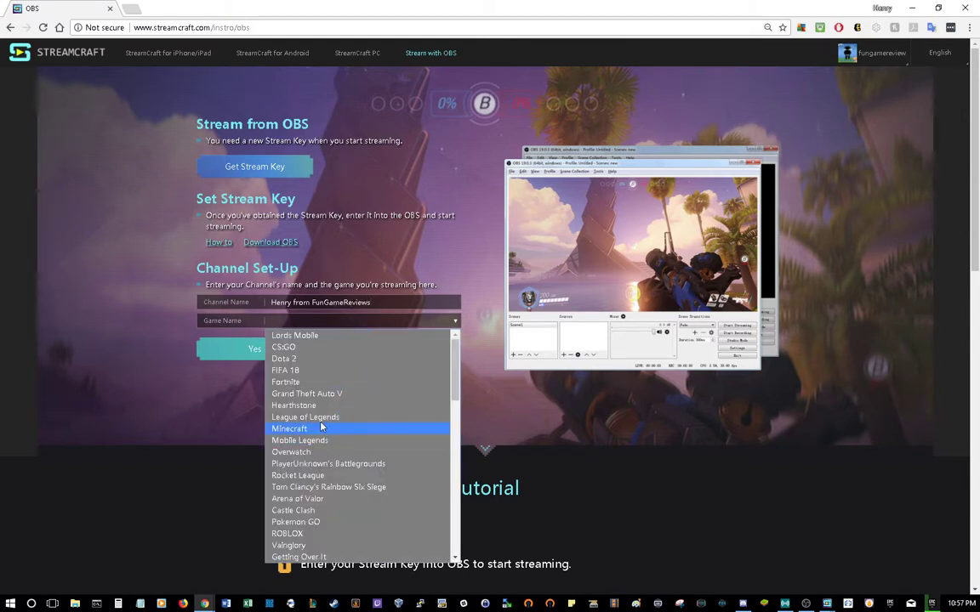
scroll(300, 396, "down", 7)
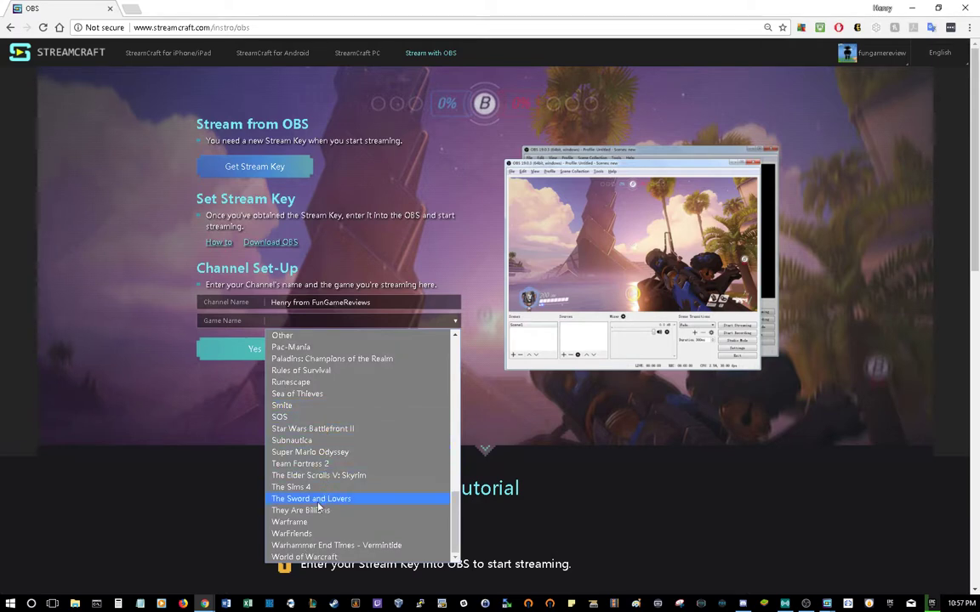
scroll(320, 498, "up", 7)
scroll(319, 498, "down", 4)
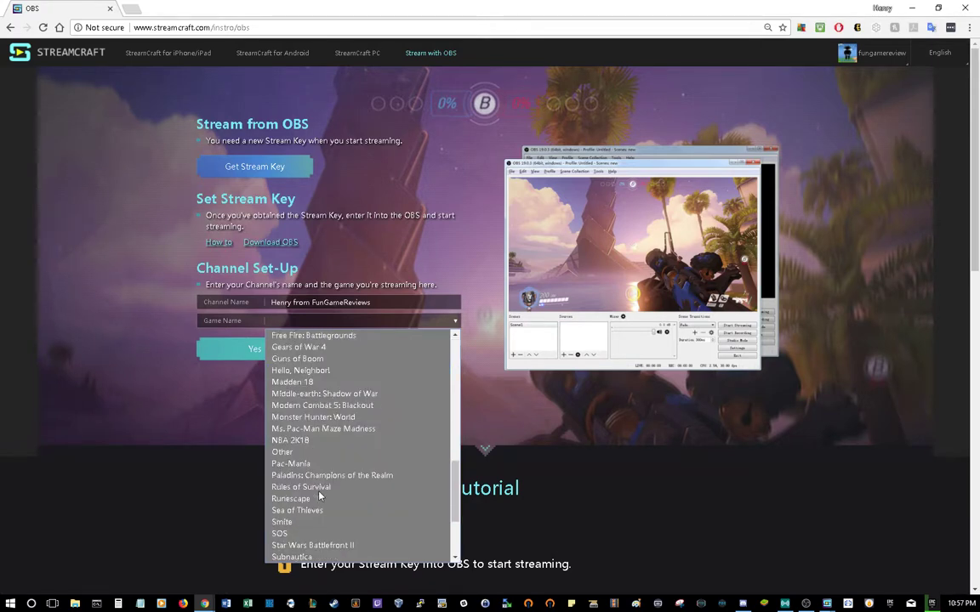
scroll(315, 421, "down", 3)
left_click(299, 452)
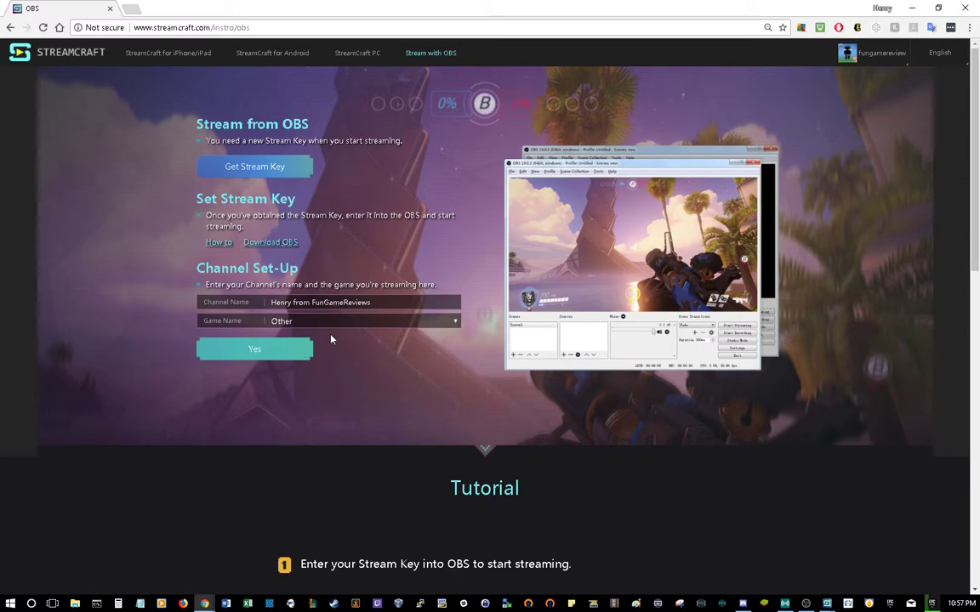
Restore the browser to its smaller size and bring the XSplit and OBS windows forward
double_click(470, 6)
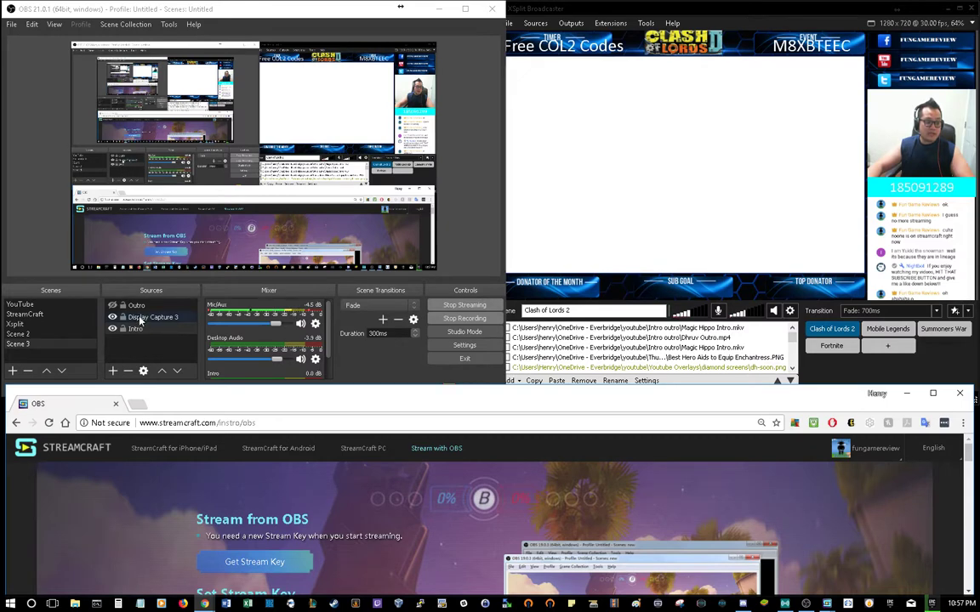
left_click(555, 12)
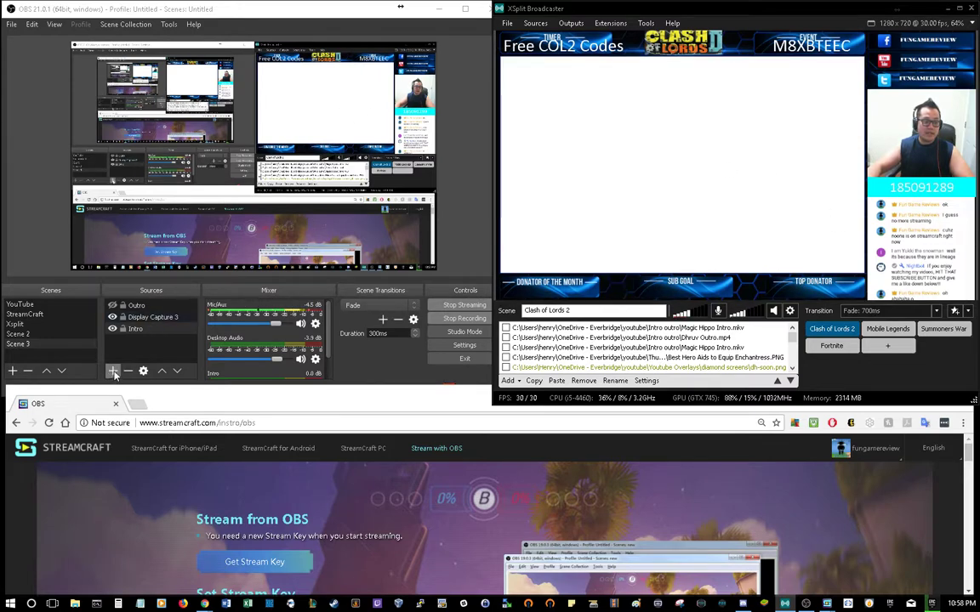
left_click(137, 317)
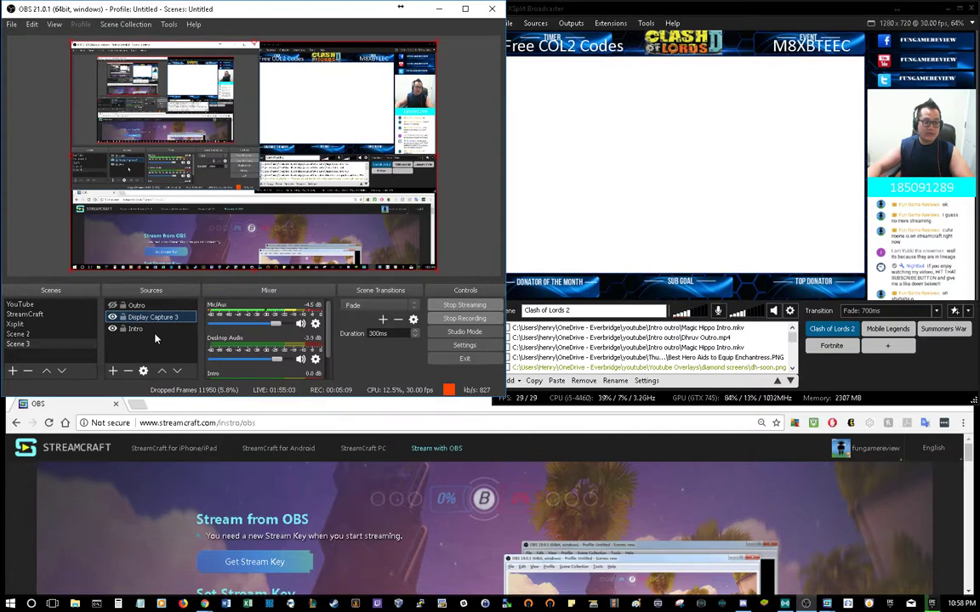
Add a new Video Capture Device source named XSPLIT to Scene 3 in OBS
left_click(112, 372)
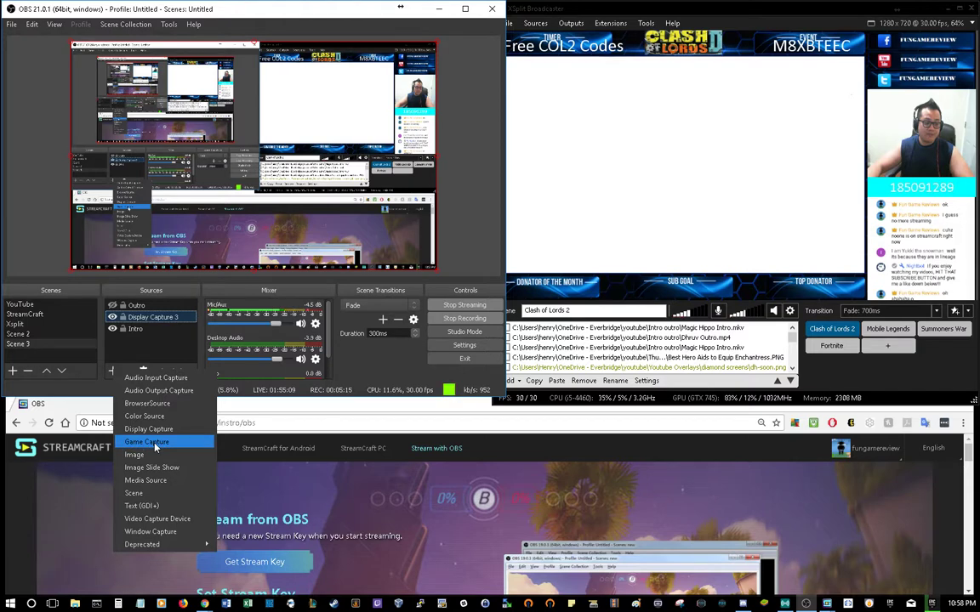
left_click(158, 518)
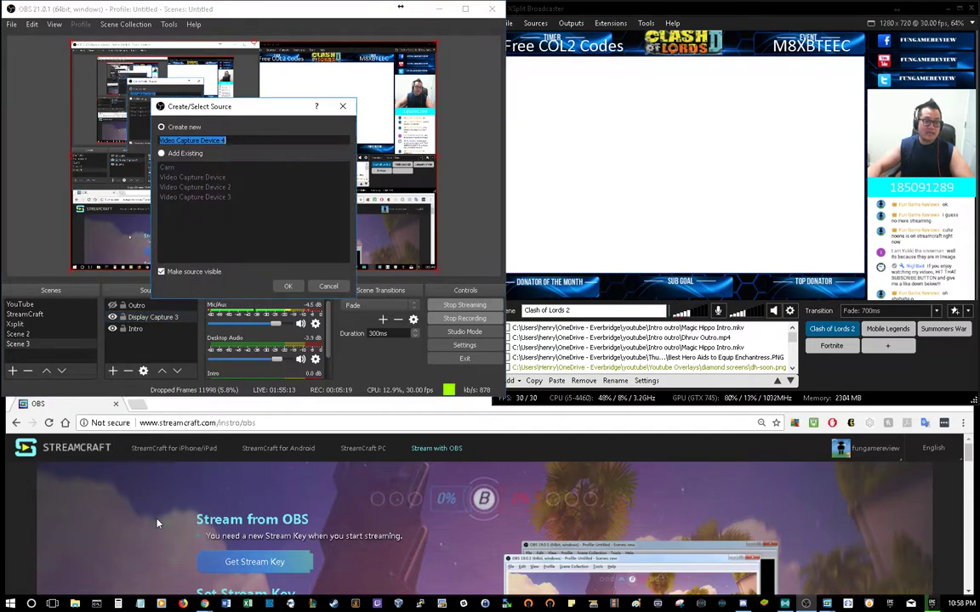
left_click(287, 290)
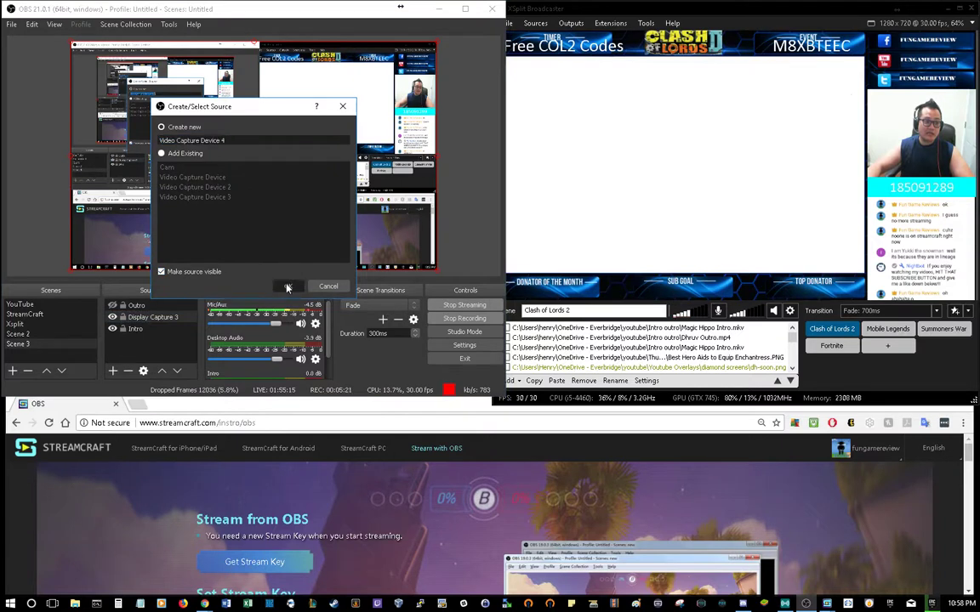
left_click_drag(244, 140, 108, 136)
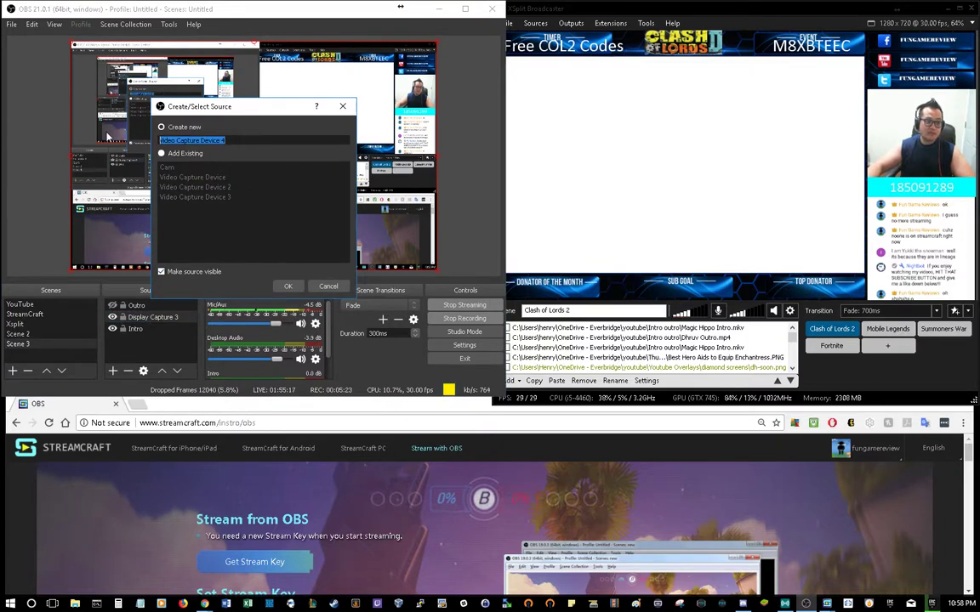
type("XSPLIT")
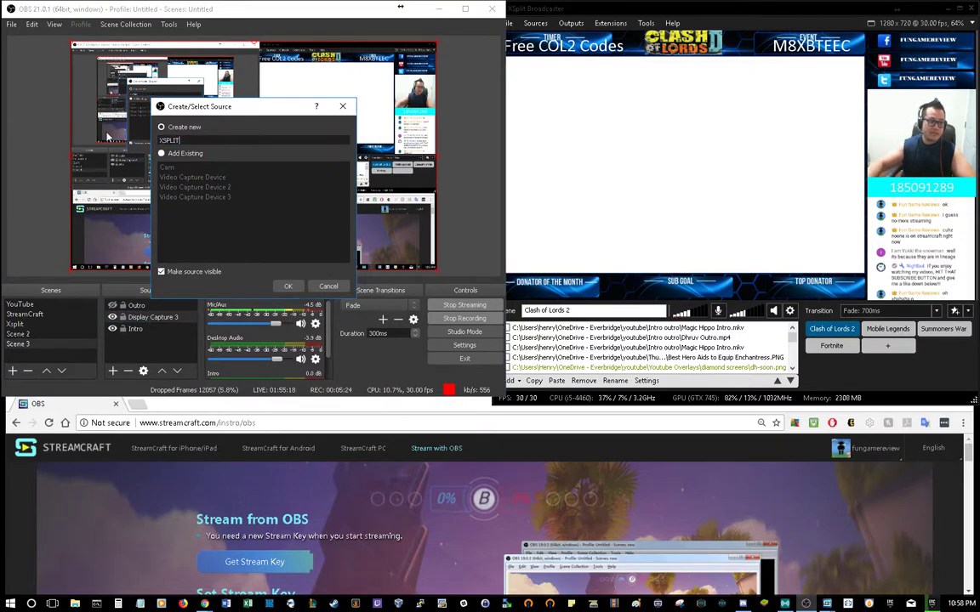
left_click(287, 285)
Resize the XSPLIT capture in the preview to fit the screen and hide the source
left_click(194, 183)
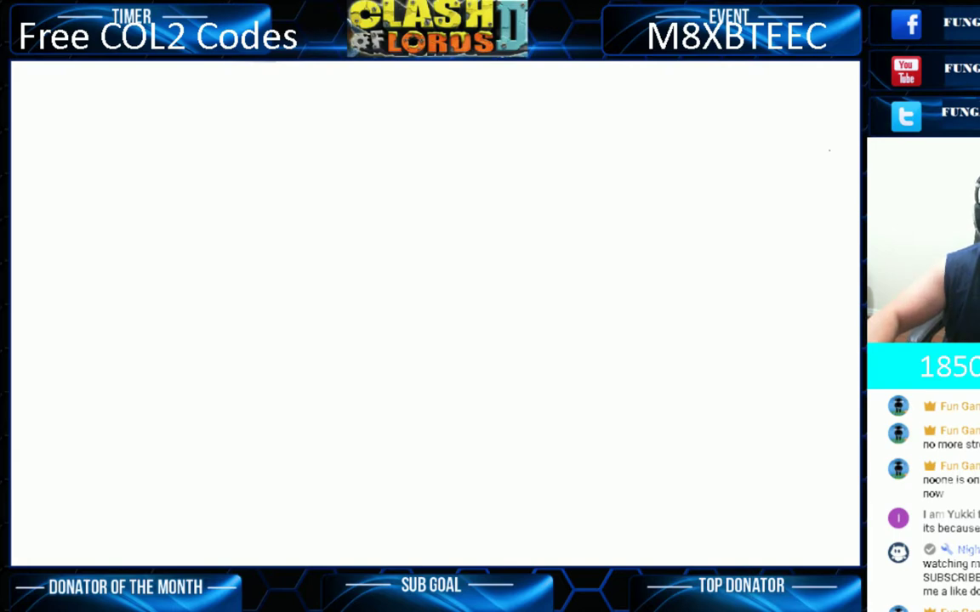
mouse_move(255, 155)
left_mouse_down()
mouse_move(222, 137)
mouse_move(194, 142)
mouse_move(285, 156)
mouse_move(255, 156)
left_mouse_up()
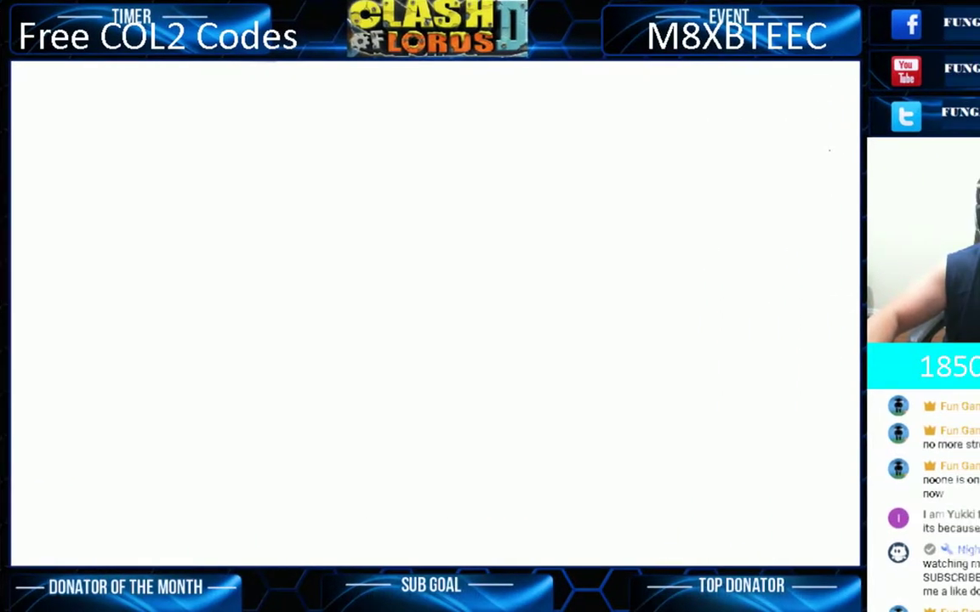
left_click_drag(68, 37, 152, 85)
left_click_drag(212, 127, 129, 79)
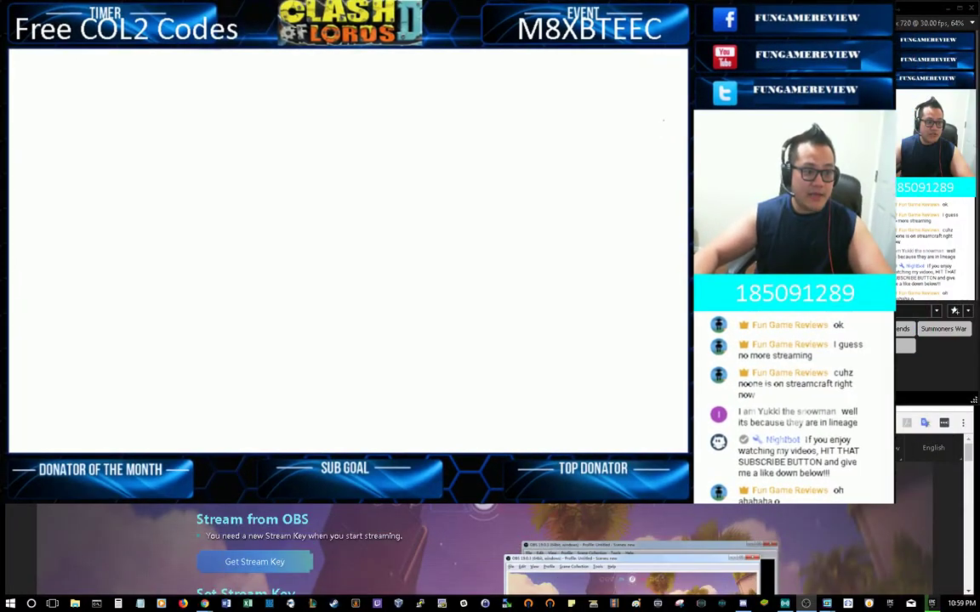
left_click_drag(895, 504, 969, 544)
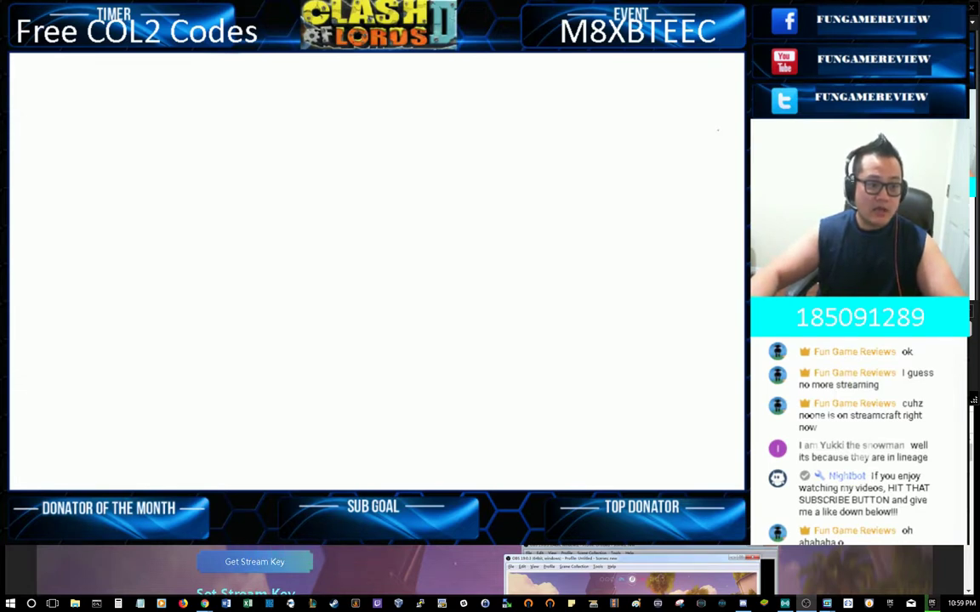
key("ctrl+f")
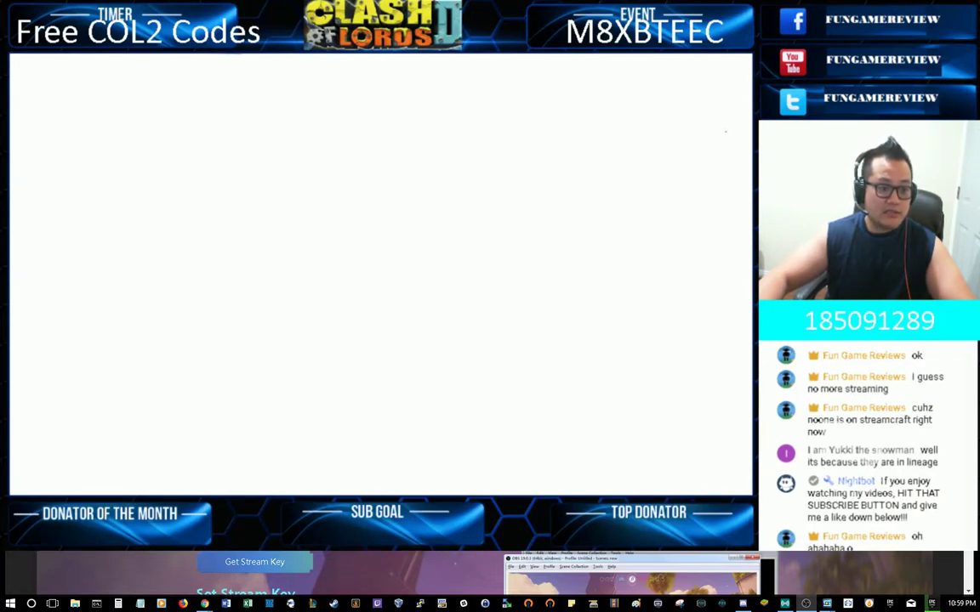
left_click(112, 307)
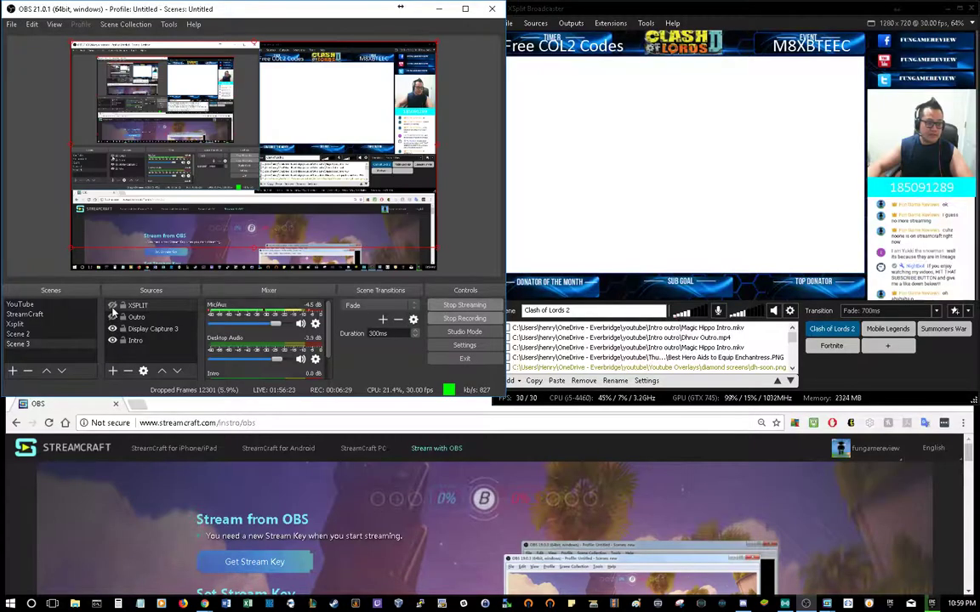
Edit the XSPLIT source's transform and set its width to 1673
right_click(217, 218)
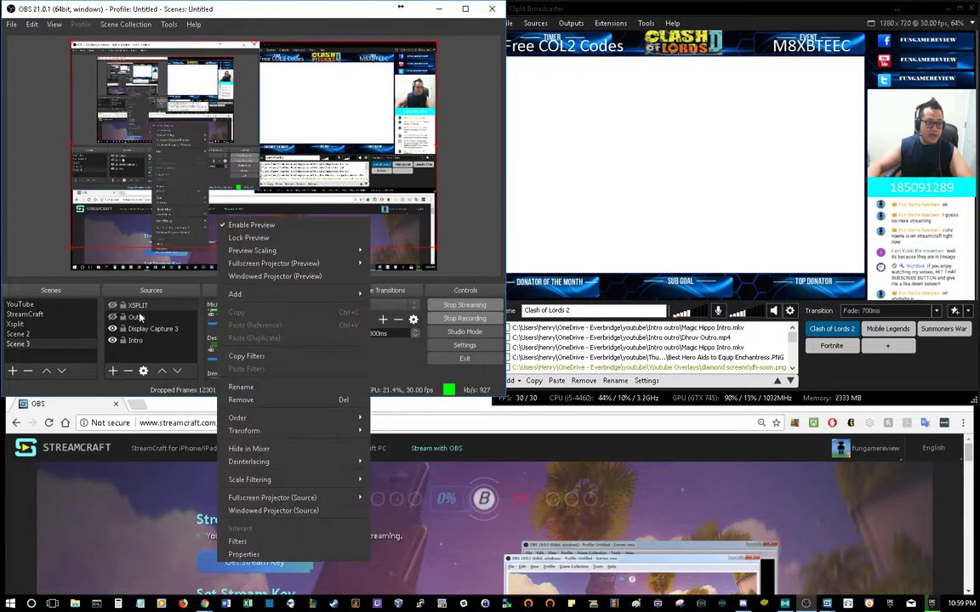
left_click(139, 307)
right_click(136, 311)
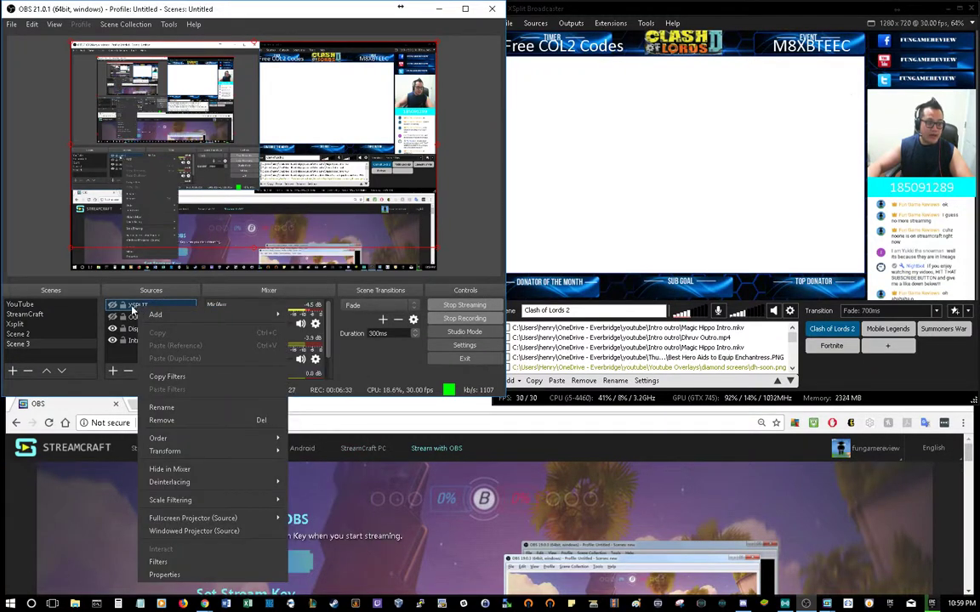
mouse_move(194, 502)
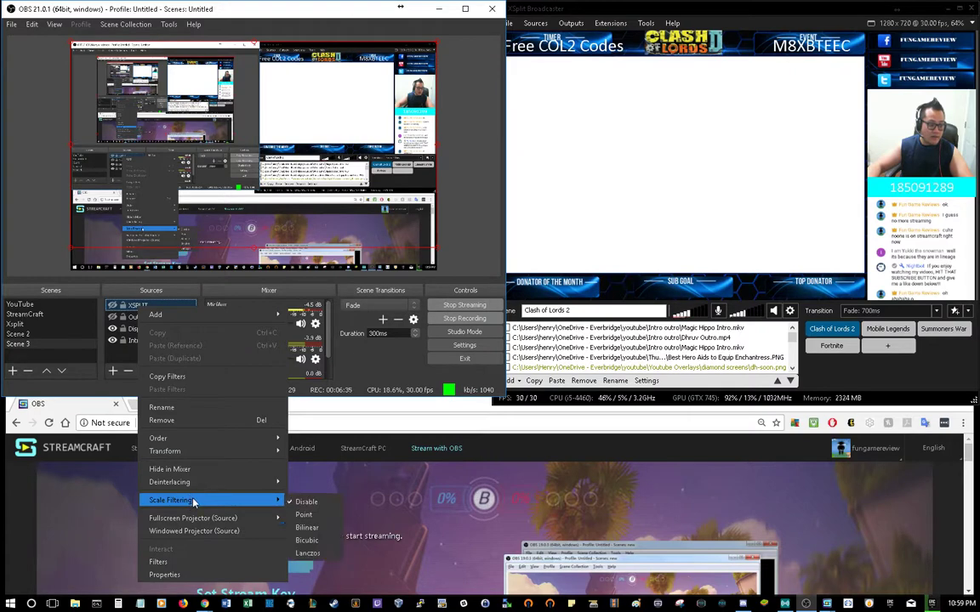
mouse_move(191, 456)
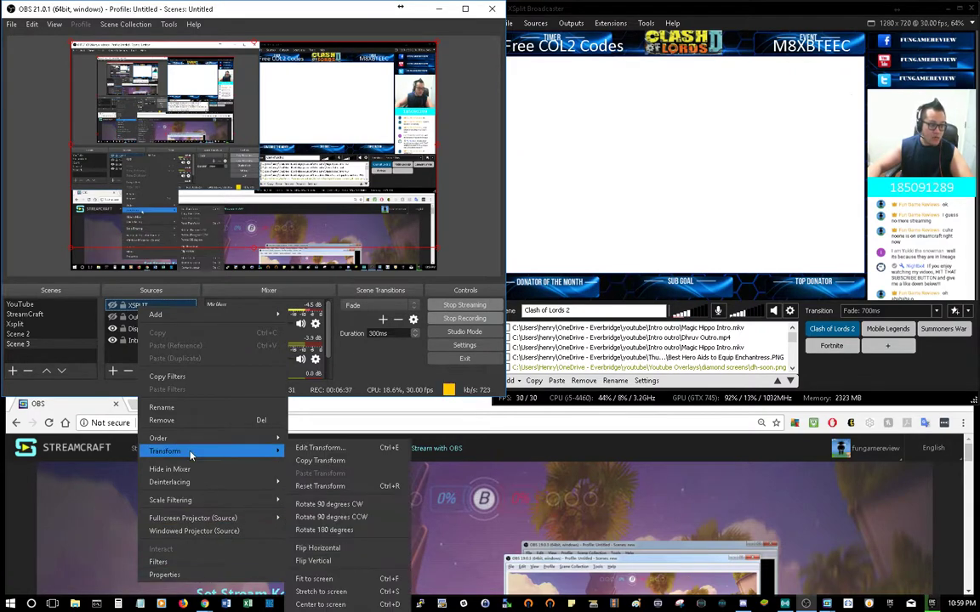
left_click(307, 448)
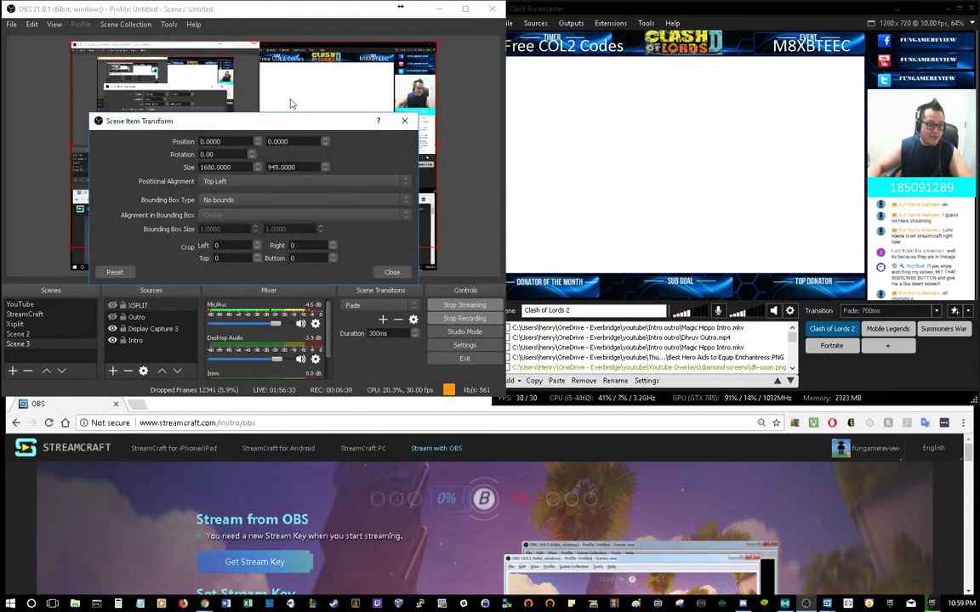
left_click_drag(250, 120, 666, 100)
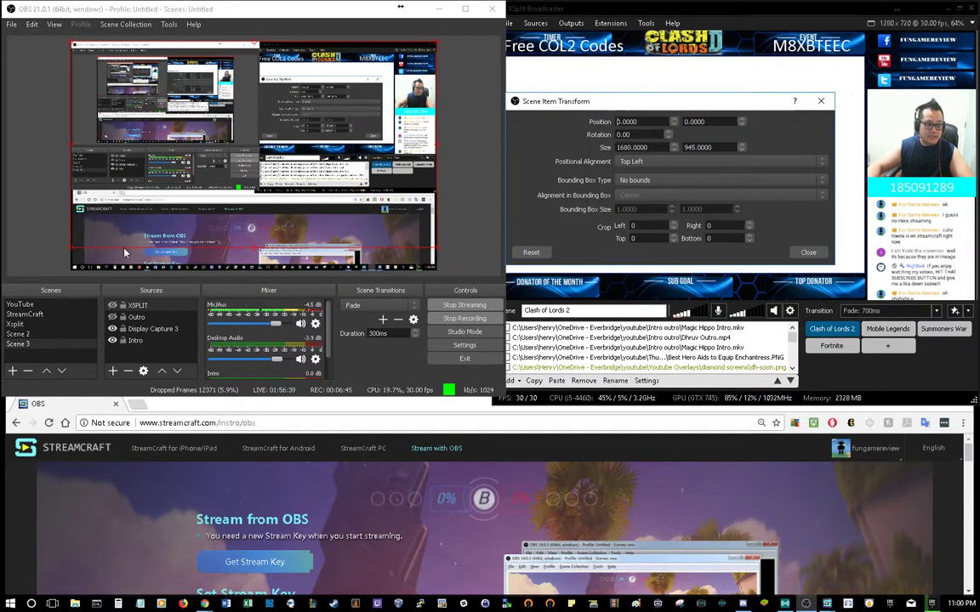
left_click(676, 145)
left_click(675, 145)
left_click(676, 145)
left_click(676, 145)
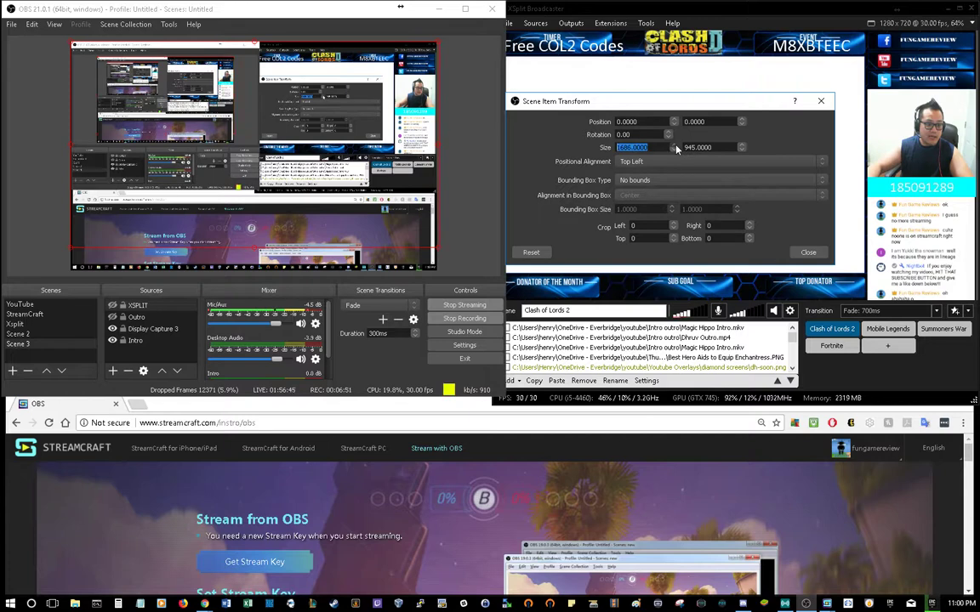
left_click(676, 145)
left_click(676, 145)
left_click(675, 150)
left_click(674, 150)
left_click(675, 151)
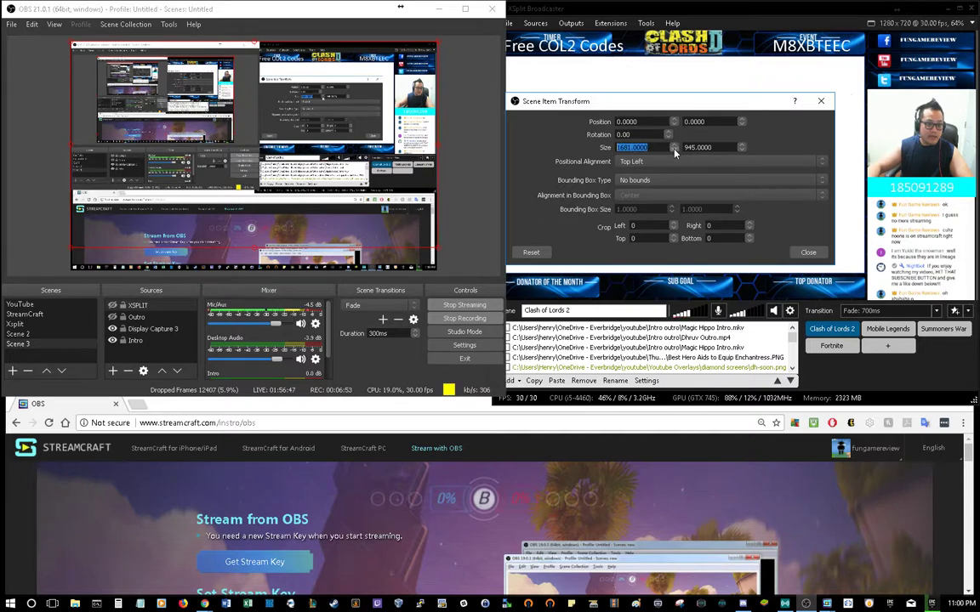
left_click(675, 150)
left_click(674, 151)
left_click(674, 150)
left_click(675, 150)
left_click(674, 151)
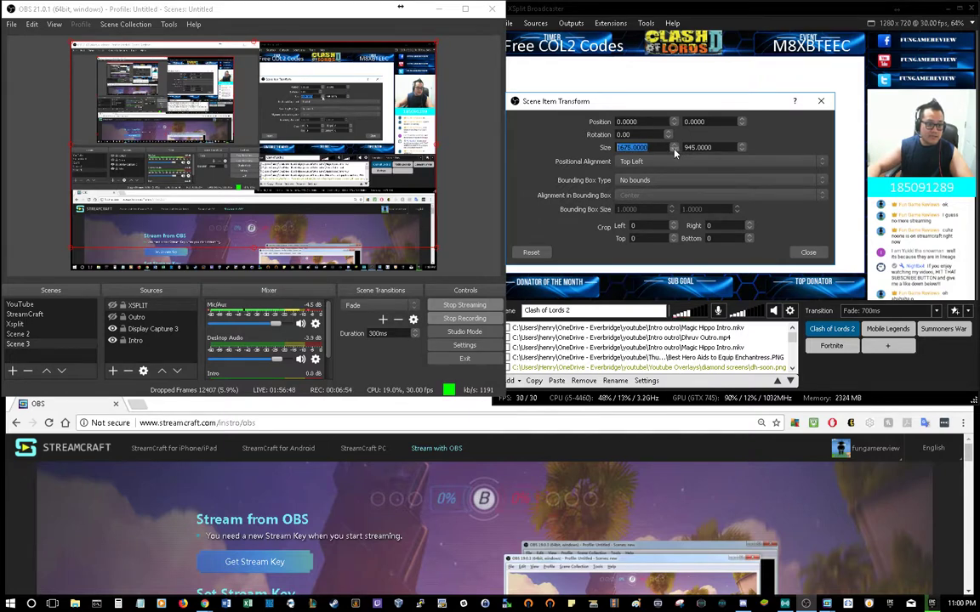
Set the XSPLIT source's height to 1060 in its transform and close the transform settings
left_click(741, 144)
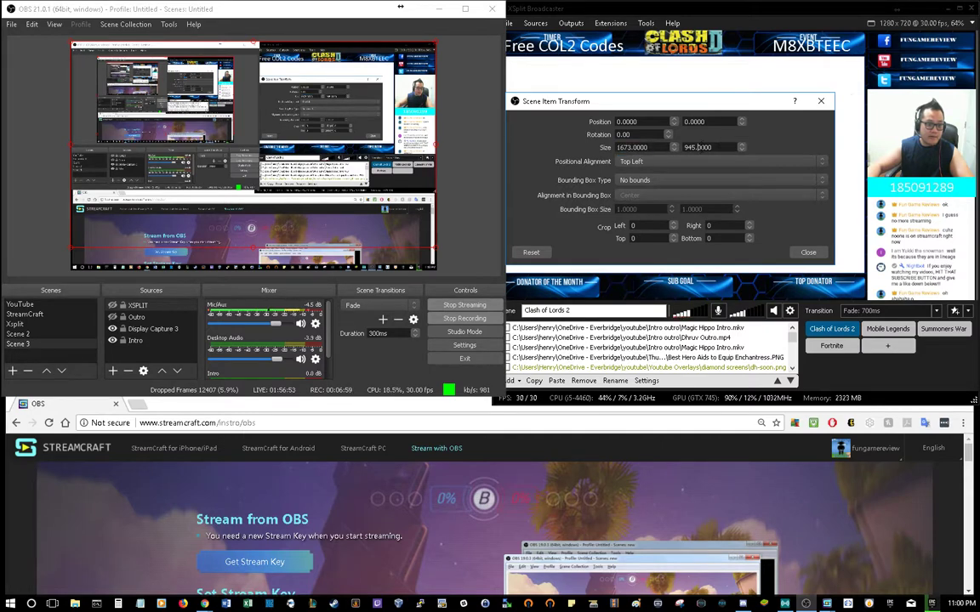
left_click(741, 145)
left_click(741, 145)
left_click(741, 145)
left_click(741, 146)
left_click(741, 146)
left_click(741, 146)
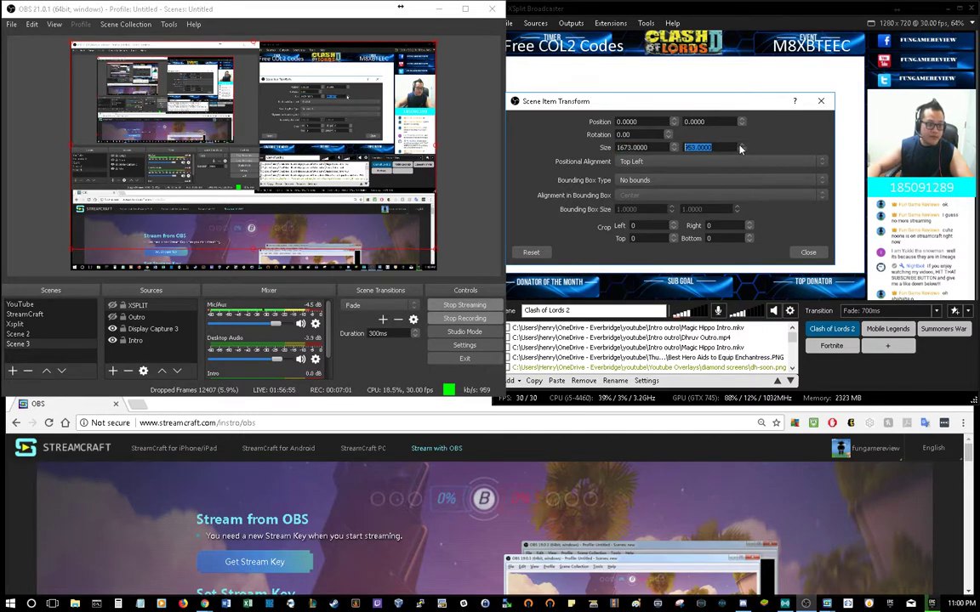
left_click(741, 146)
left_click(741, 145)
left_click(740, 146)
left_click(740, 146)
left_click(740, 146)
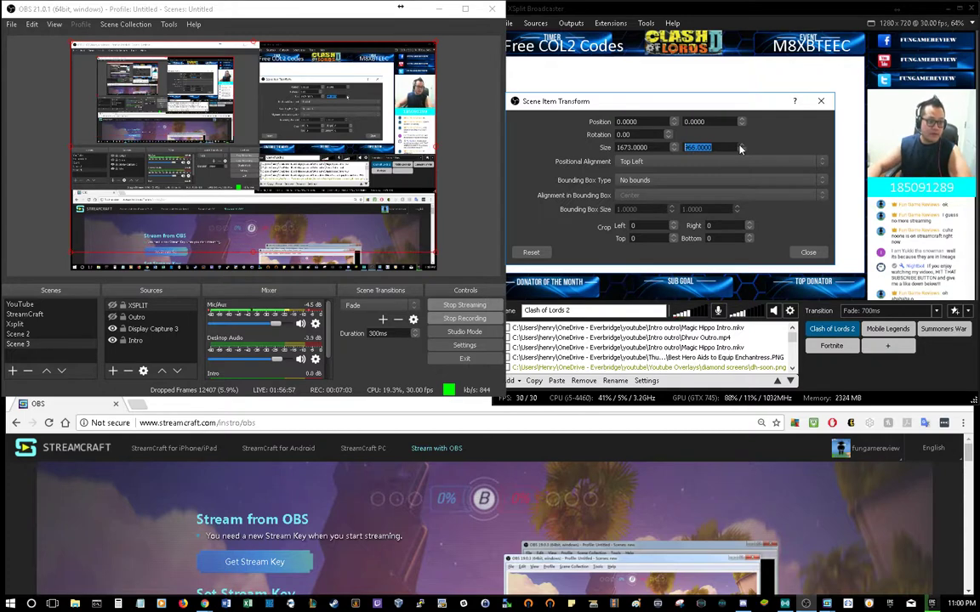
left_click(740, 147)
left_click(741, 145)
left_click(741, 145)
left_click(740, 145)
left_click(741, 146)
left_click(740, 145)
left_click(741, 145)
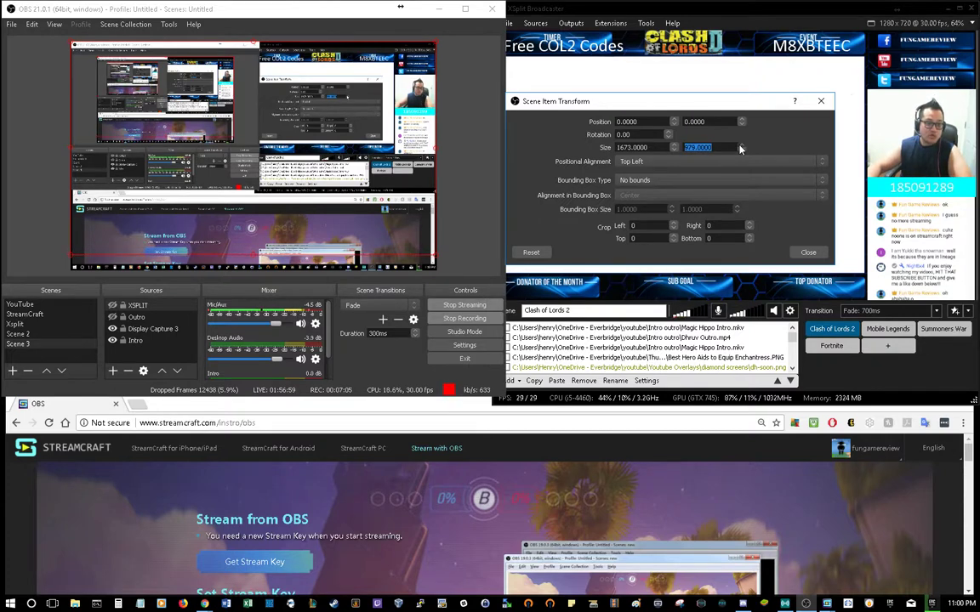
left_click(741, 146)
left_click(741, 146)
left_click(740, 146)
left_click(740, 146)
left_click(740, 147)
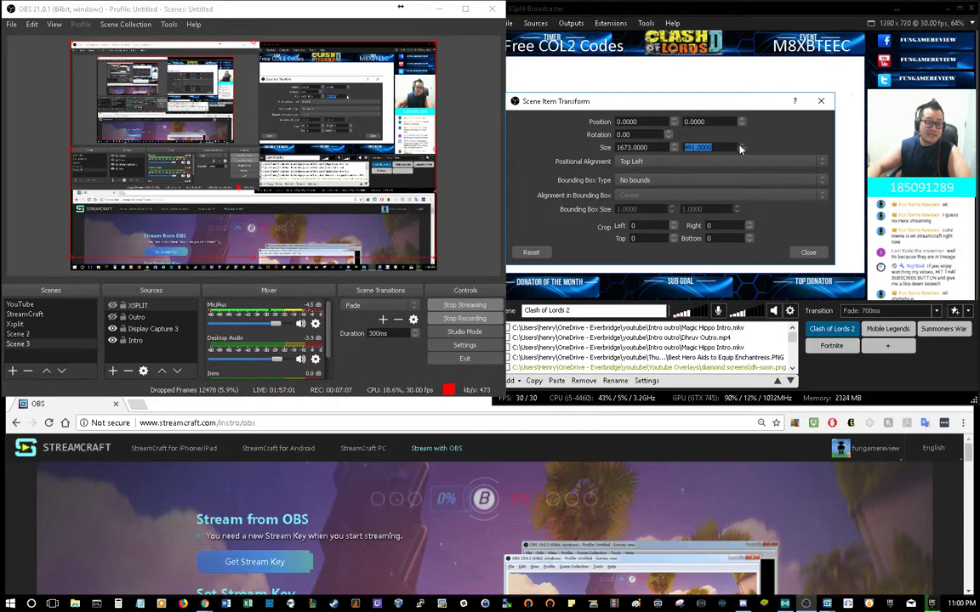
left_click(740, 146)
left_click(740, 146)
left_click(740, 146)
left_click(740, 146)
left_click(740, 146)
left_click(740, 146)
left_click(740, 147)
left_click(740, 146)
left_click(740, 146)
left_click(740, 146)
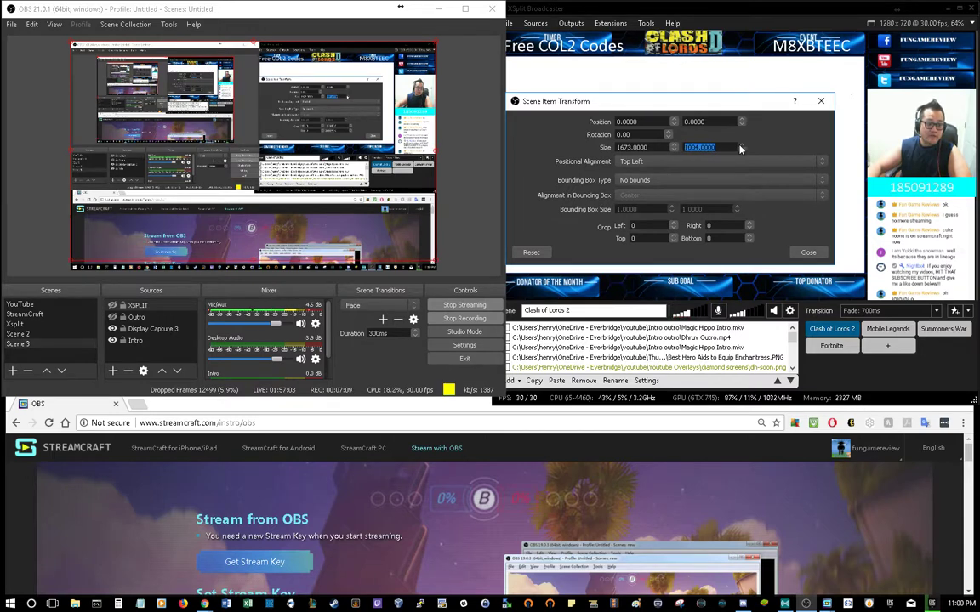
left_click(740, 146)
left_click(740, 146)
left_click(740, 147)
left_click(740, 146)
left_click(740, 146)
left_click(740, 146)
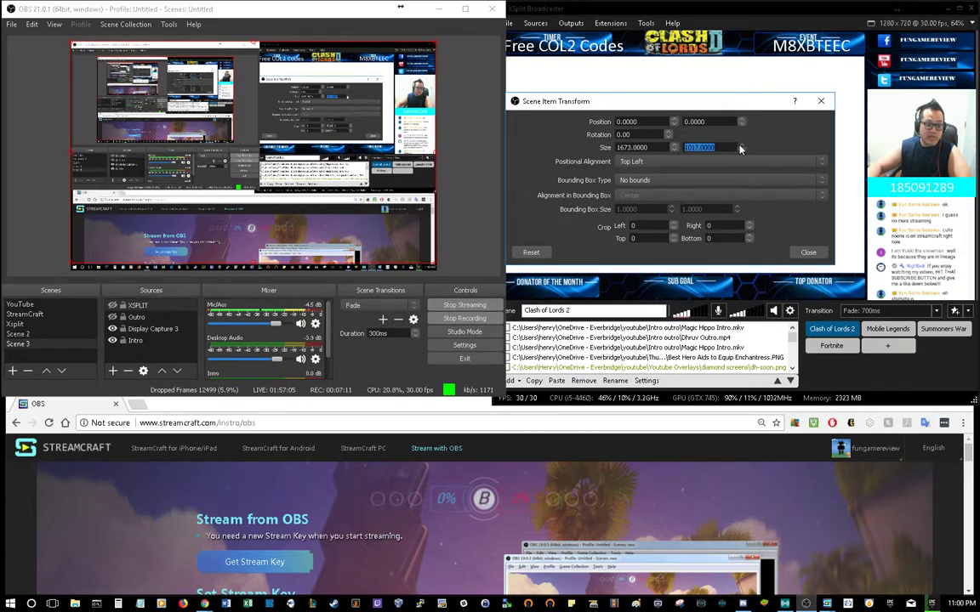
left_click(740, 147)
left_click(740, 146)
left_click(740, 146)
left_click(740, 146)
left_click(740, 146)
left_click(740, 147)
left_click(740, 146)
left_click(740, 147)
left_click(740, 146)
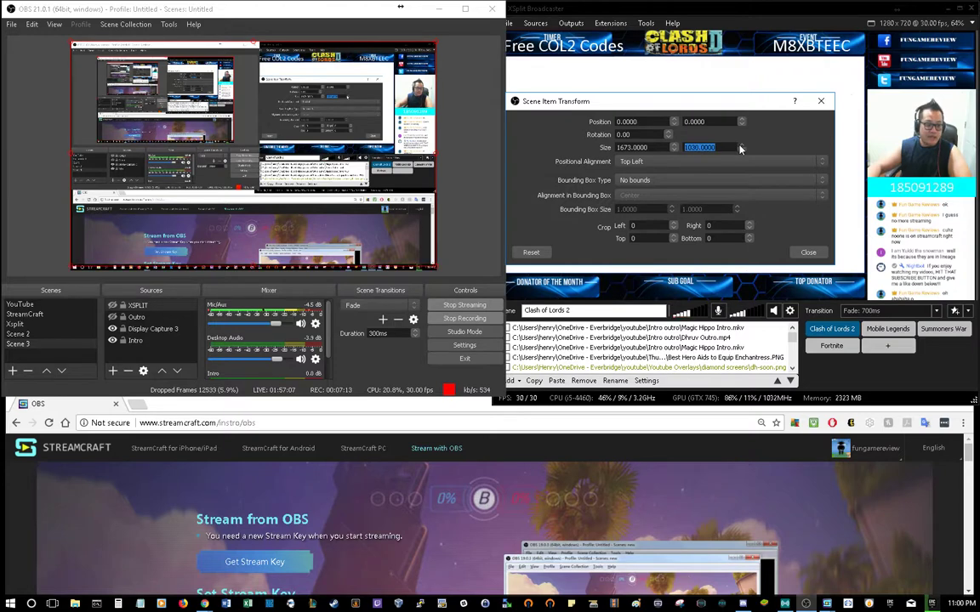
left_click(740, 147)
left_click(740, 146)
left_click(740, 146)
left_click(740, 147)
left_click(740, 148)
left_click(740, 147)
left_click(740, 148)
left_click(740, 147)
left_click(740, 147)
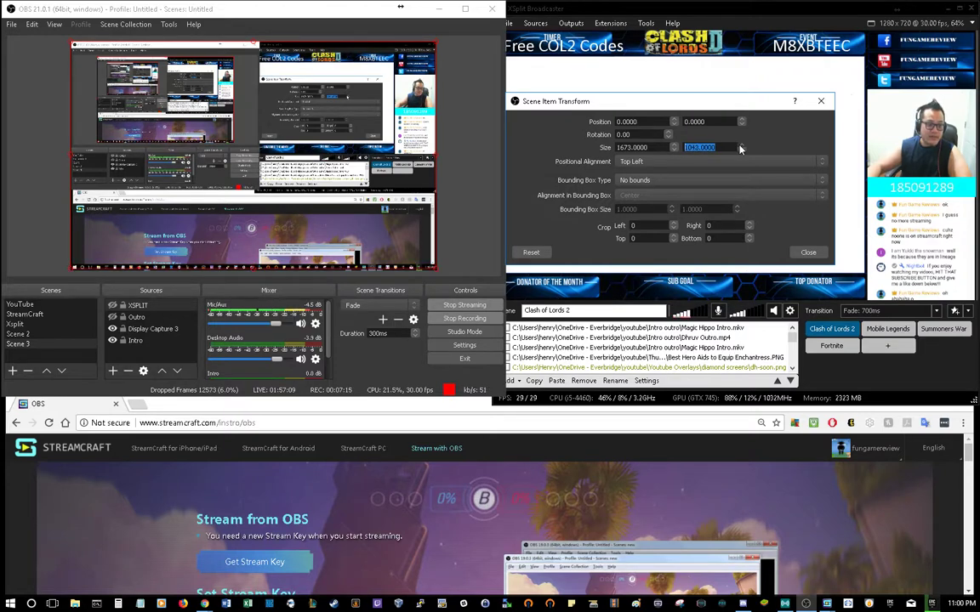
left_click(740, 148)
left_click(740, 147)
left_click(740, 148)
left_click(740, 147)
left_click(740, 147)
left_click(740, 147)
left_click(740, 147)
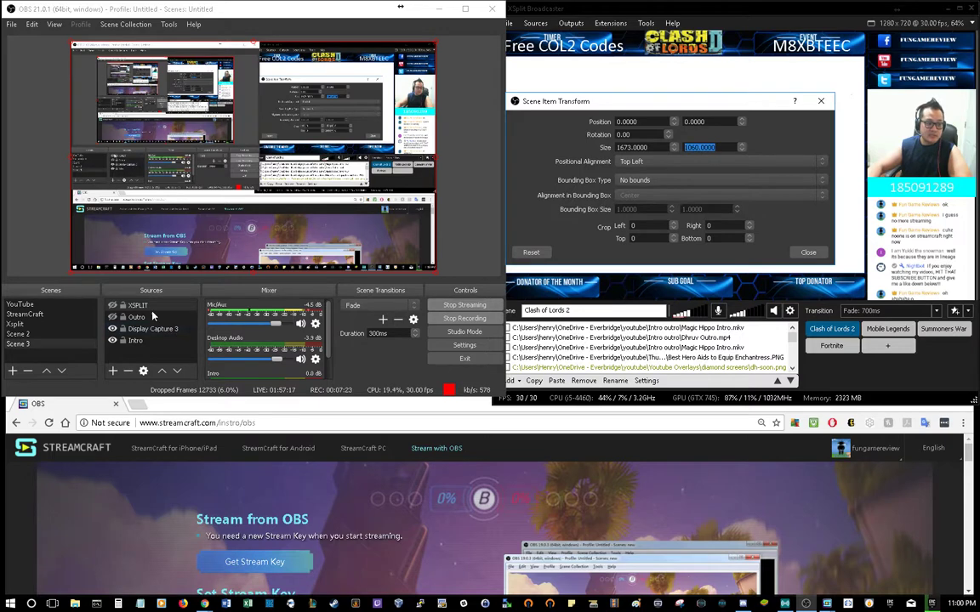
left_click(805, 253)
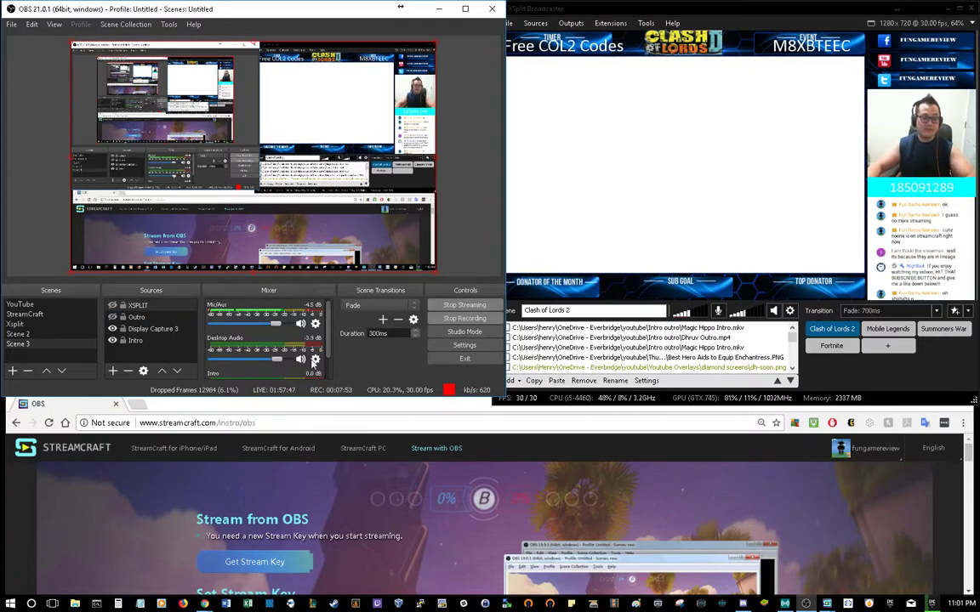
Review the stream and output settings in OBS, including the streaming video bitrate and encoder, and leave the settings without changes
left_click(461, 347)
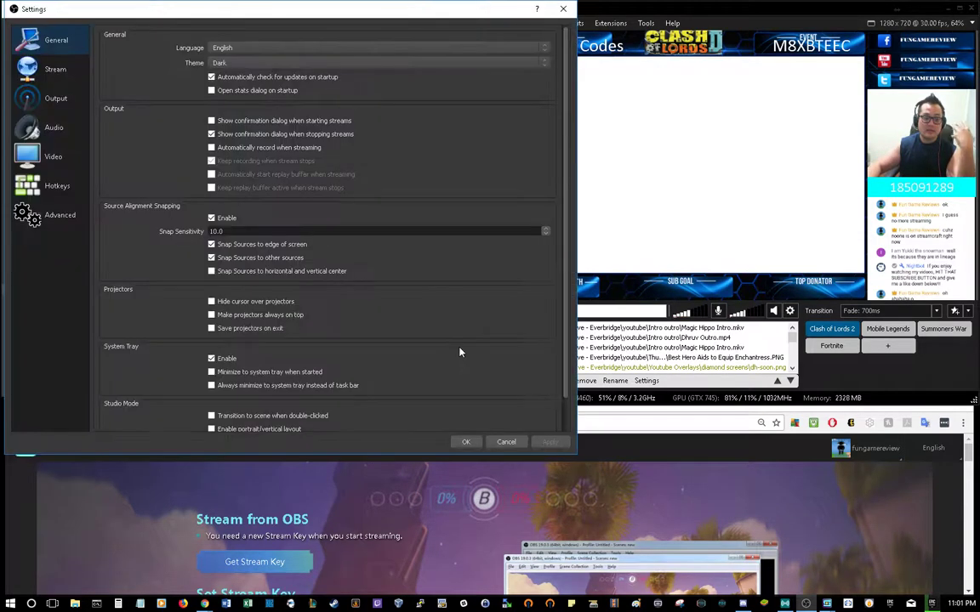
left_click(49, 68)
left_click(53, 99)
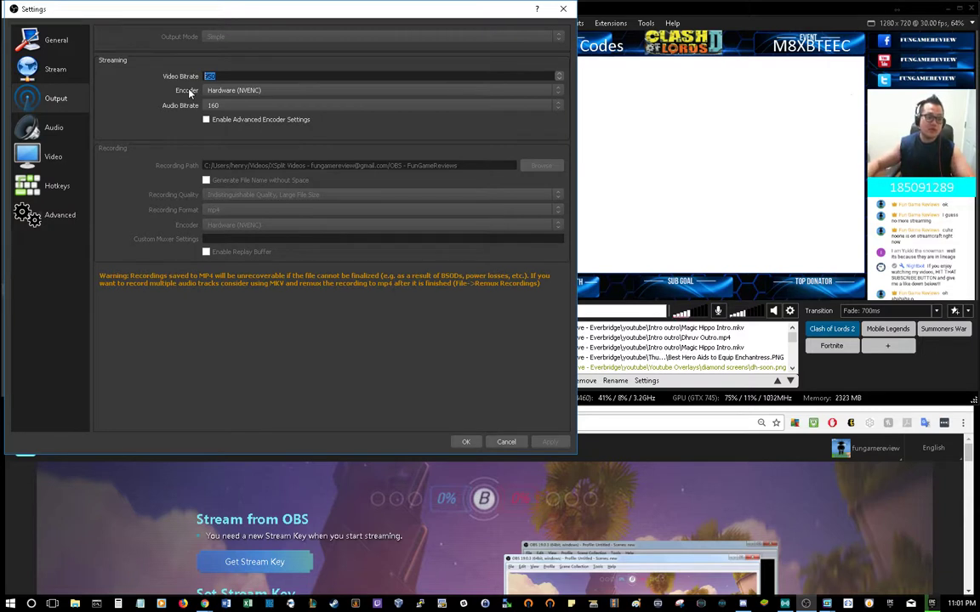
left_click(221, 75)
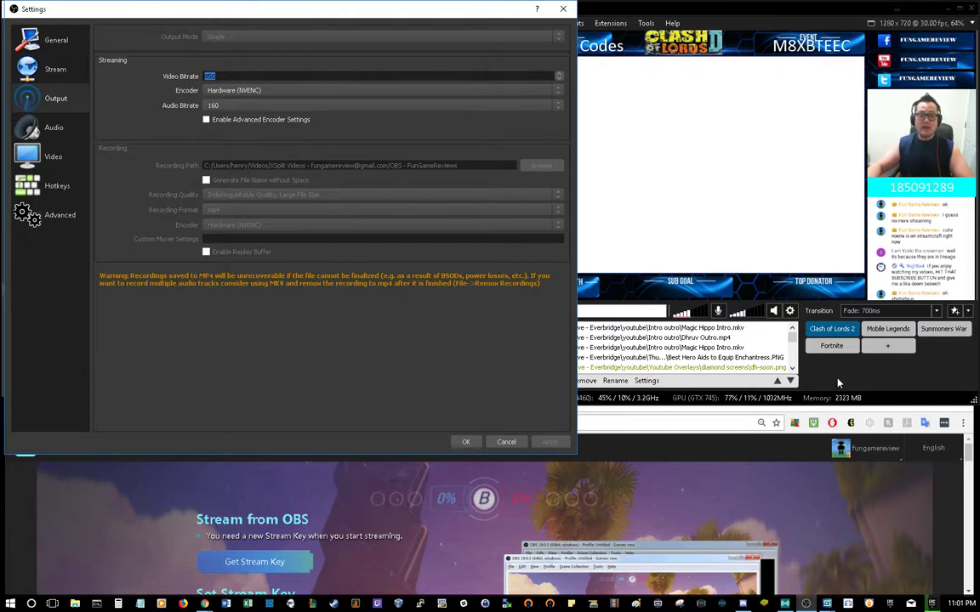
left_click(504, 442)
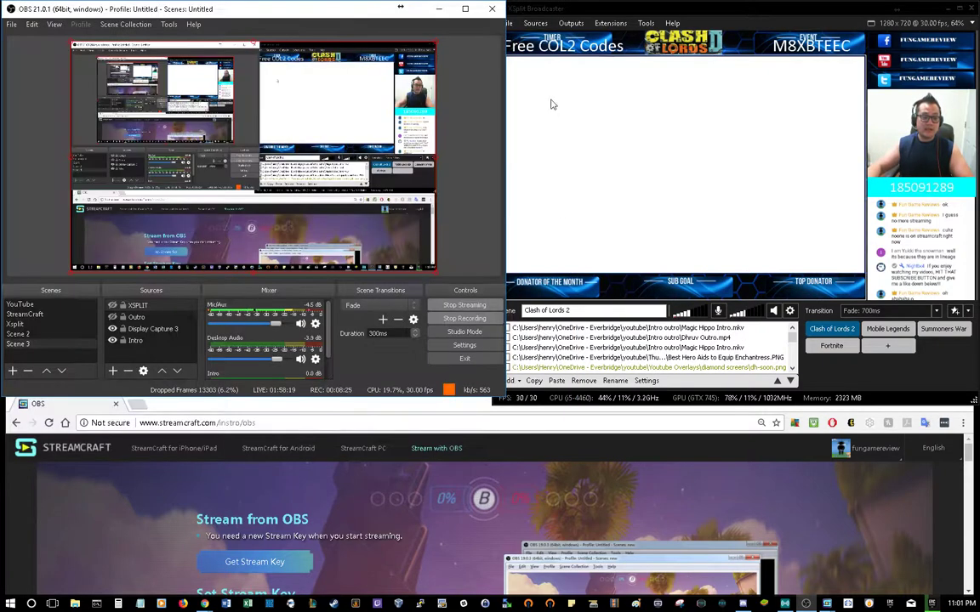
Switch to XSplit Broadcaster, check the video bitrate in the YouTube Live output's properties, and close them without changes
left_click(570, 23)
left_click(571, 23)
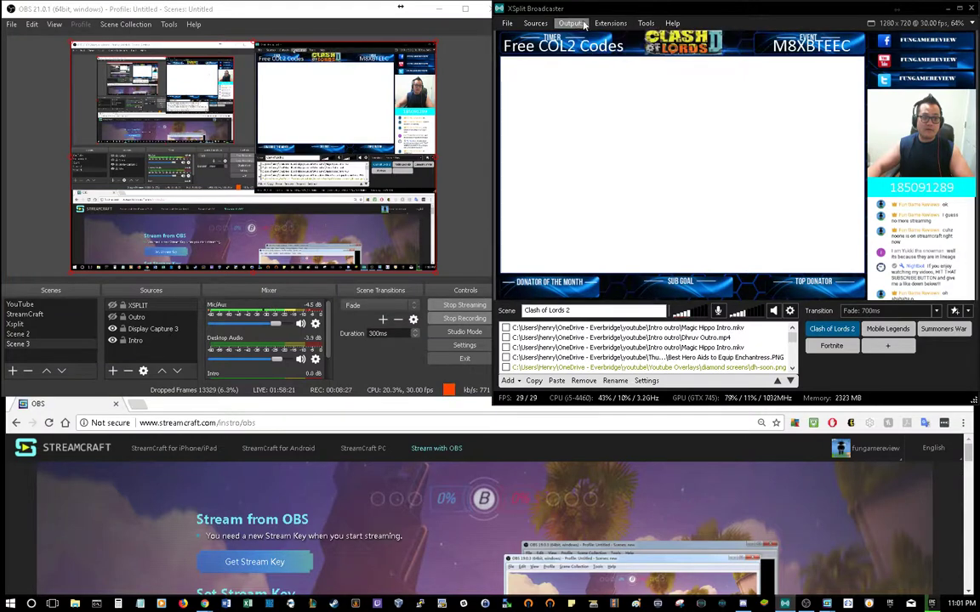
left_click(570, 23)
left_click(774, 49)
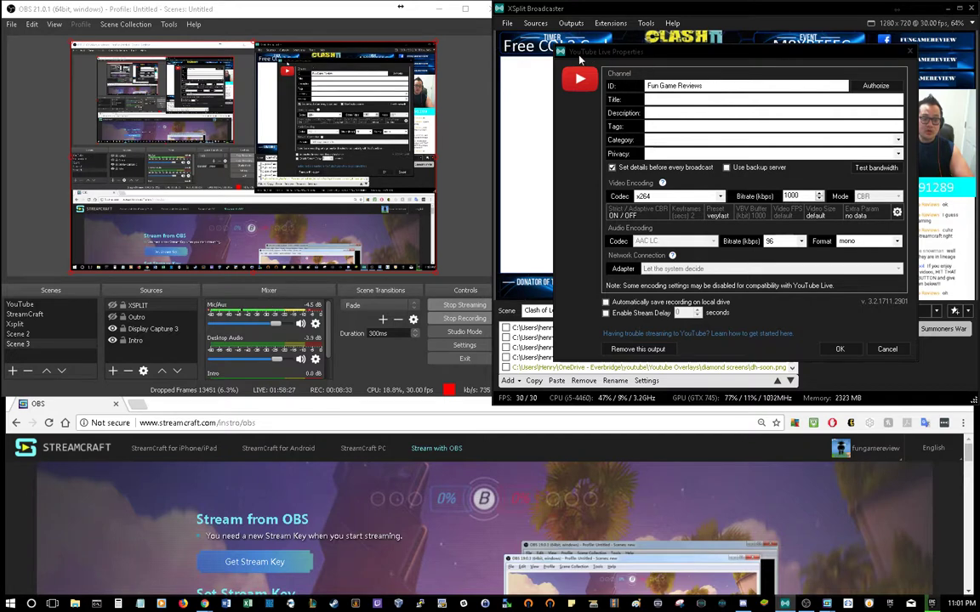
left_click(773, 200)
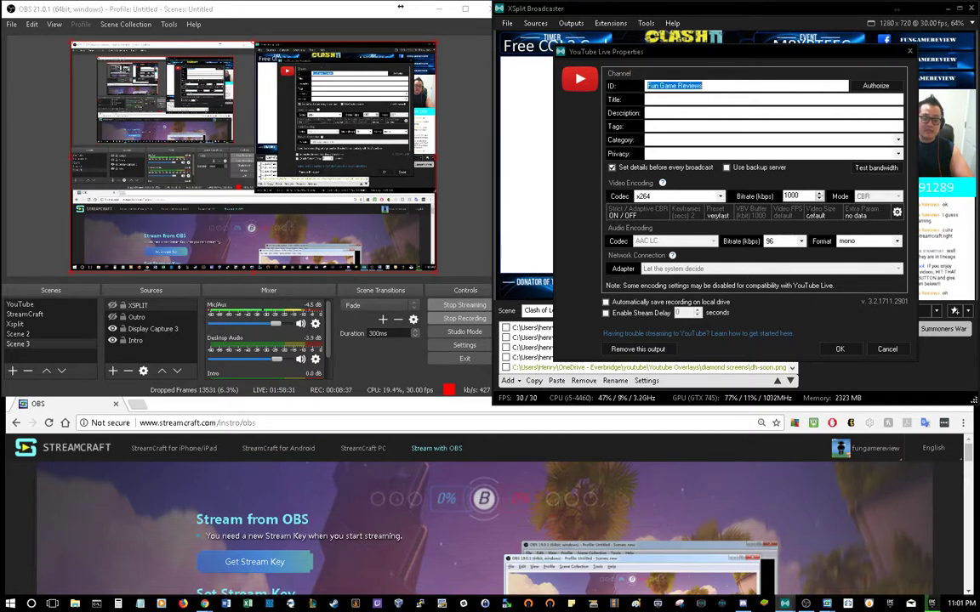
left_click(885, 350)
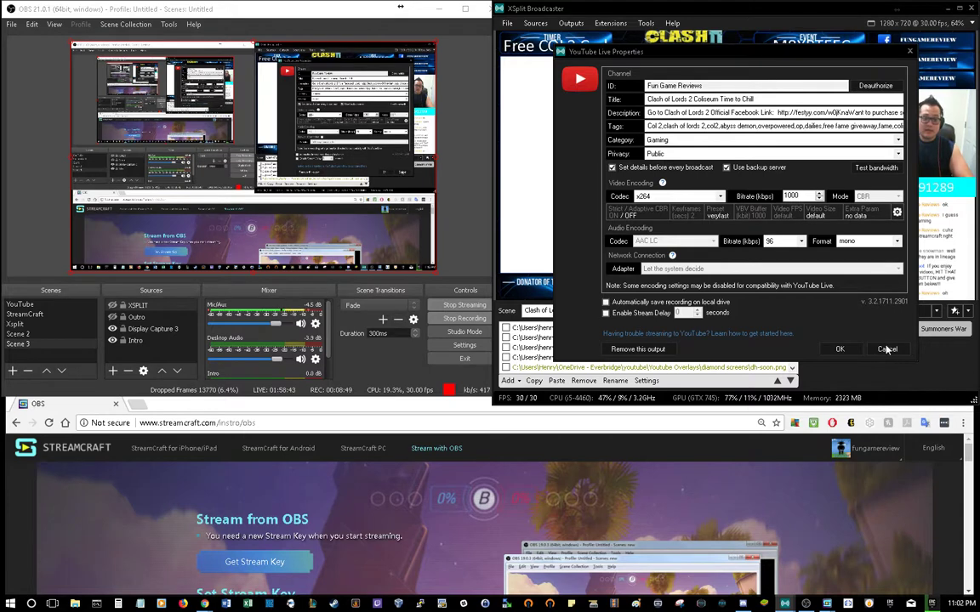
left_click(888, 349)
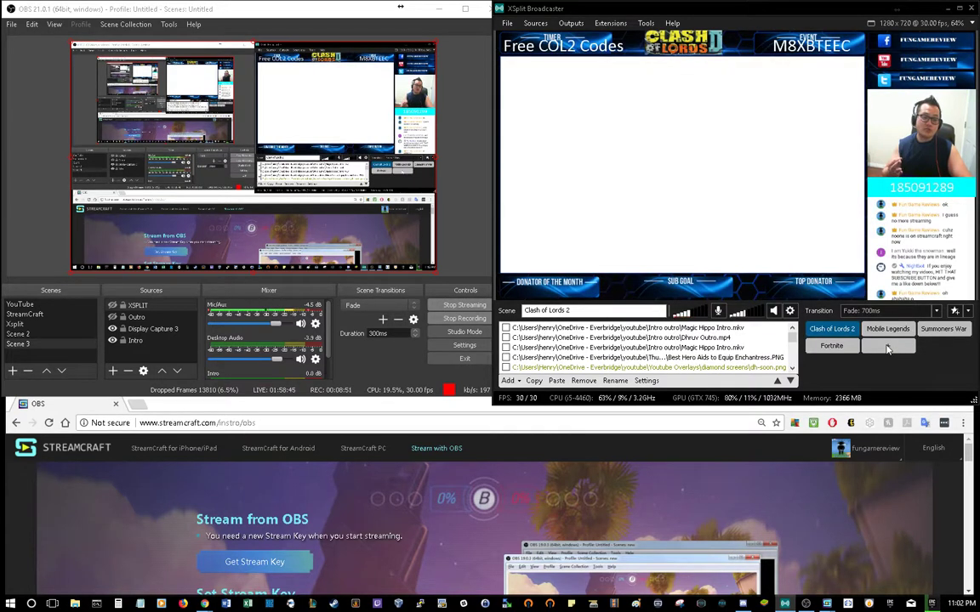